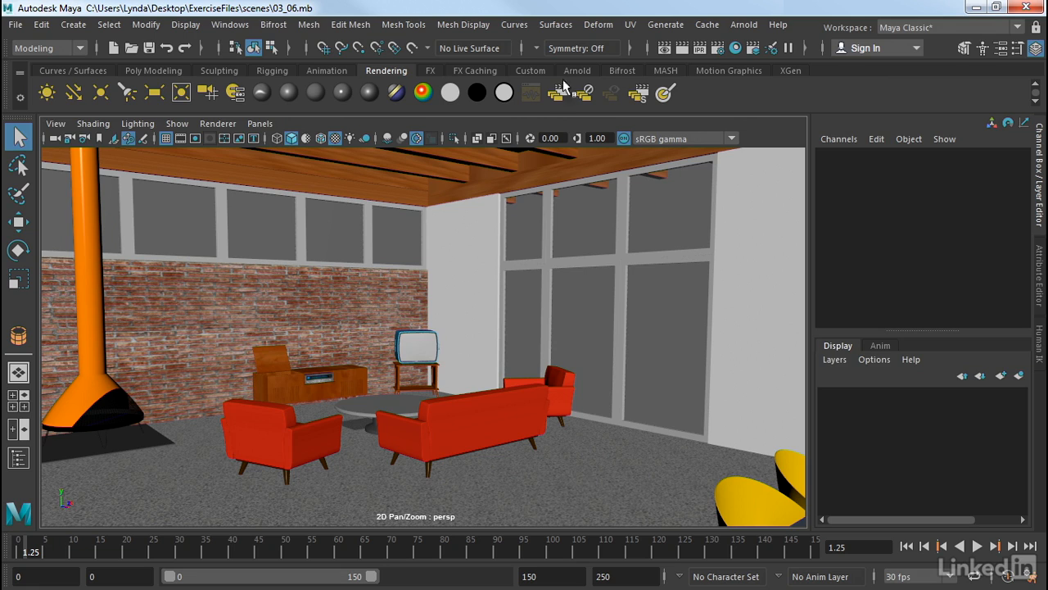
Select the room's corner wall and a ceiling beam, and view the whole house from outside.
left_click(443, 217)
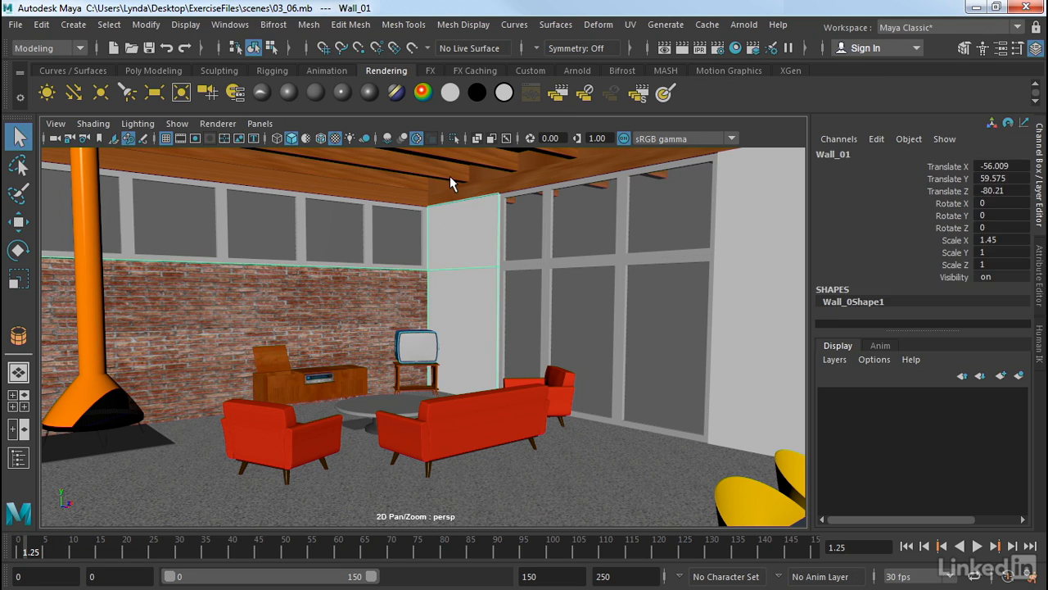
left_click(449, 176)
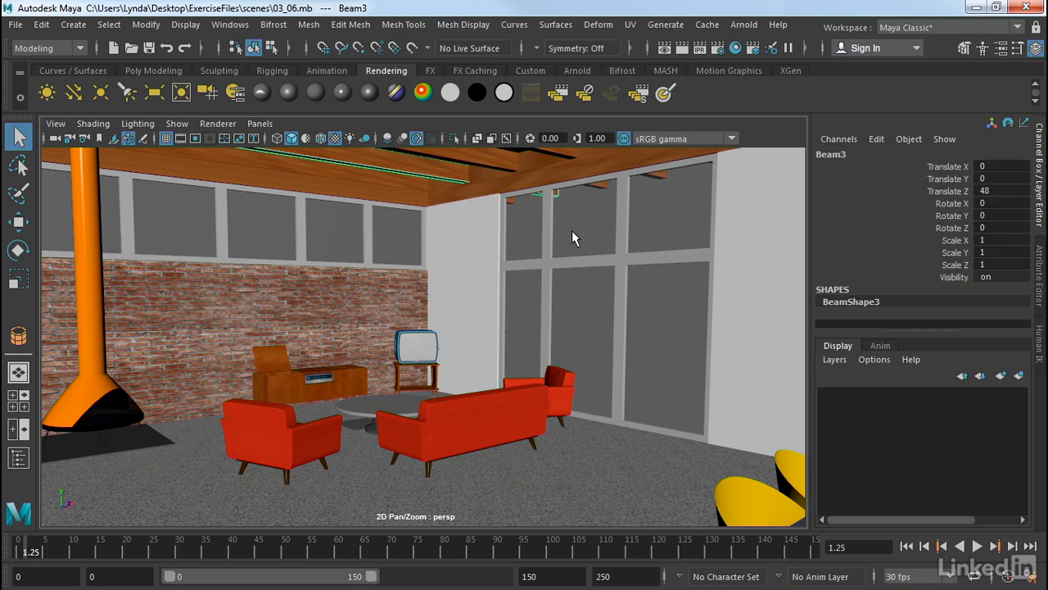
right_click_drag(715, 273, 700, 352, "alt")
left_click(692, 217)
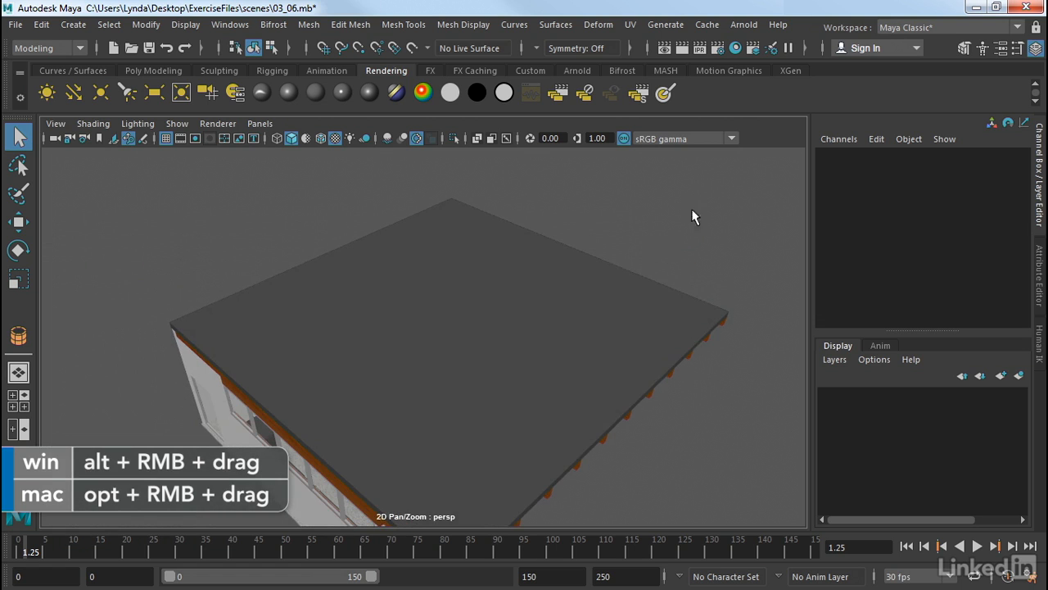
left_click_drag(647, 300, 602, 223, "alt")
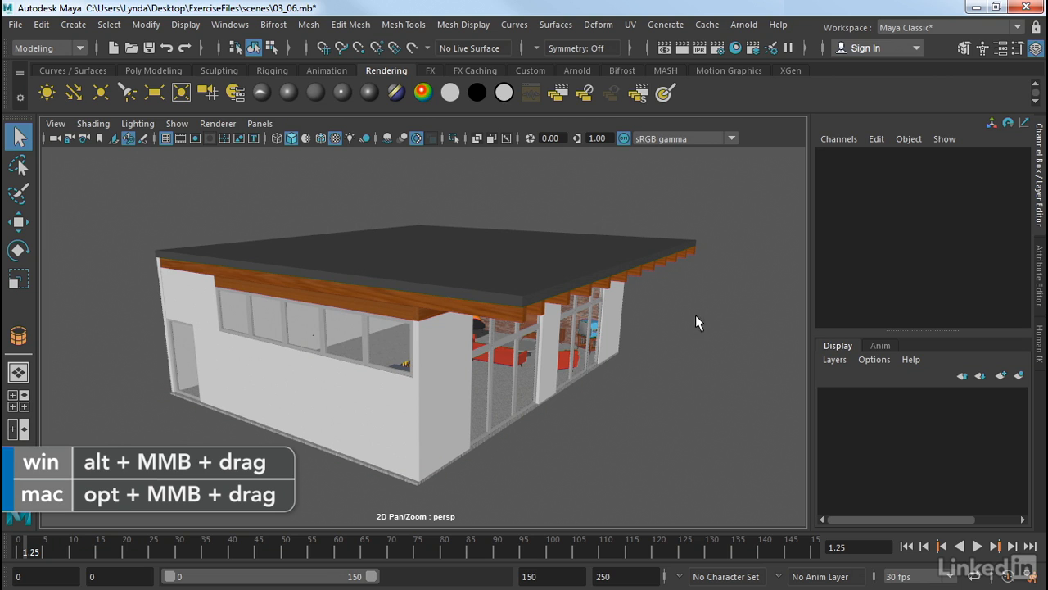
Hide and redisplay the Channel Box / Layer Editor, and slightly enlarge the channel section above the layers.
left_click(1036, 50)
left_click(1036, 49)
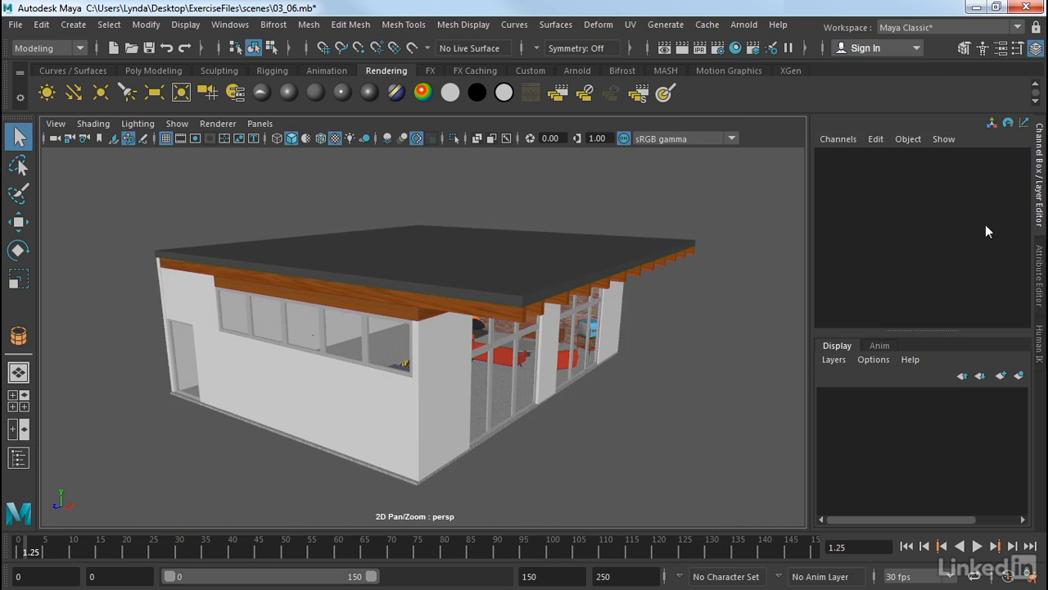
mouse_move(922, 329)
left_mouse_down()
mouse_move(923, 354)
mouse_move(922, 337)
left_mouse_up()
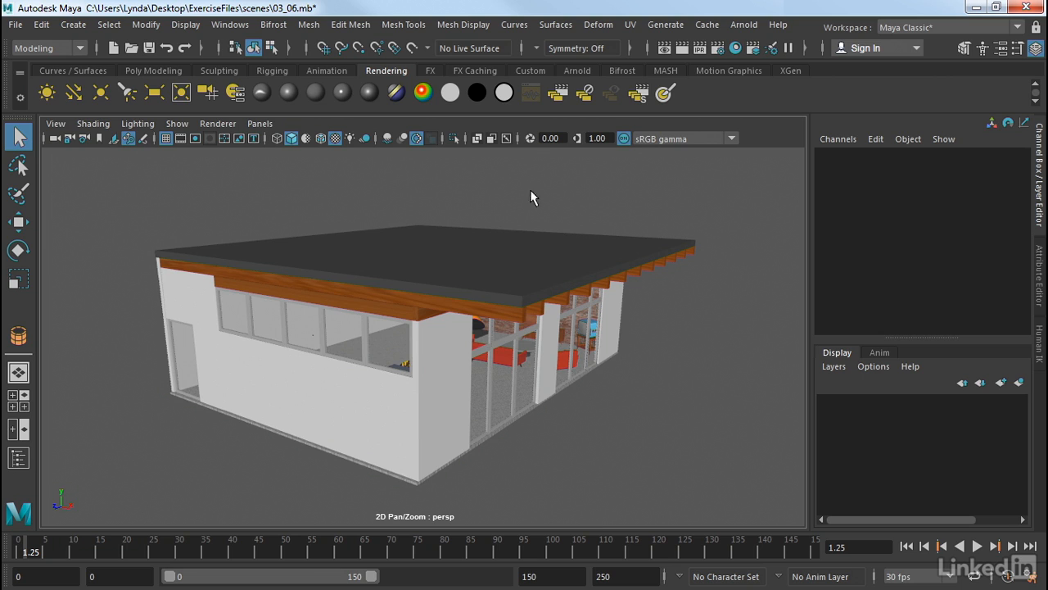
Open the Outliner and move its window beside the house model.
left_click(230, 25)
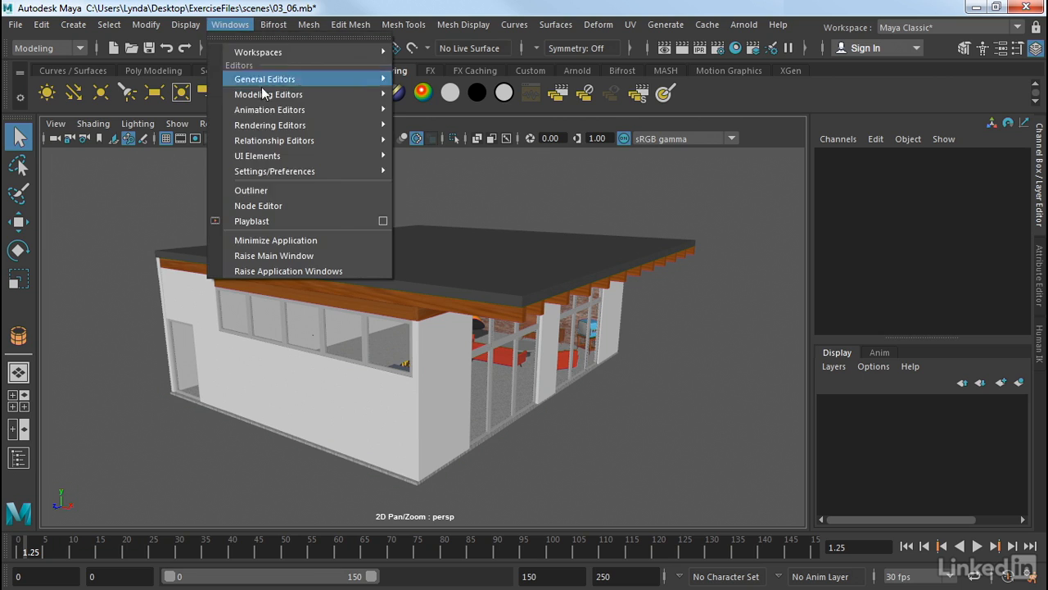
left_click(260, 192)
left_click_drag(132, 169, 118, 158)
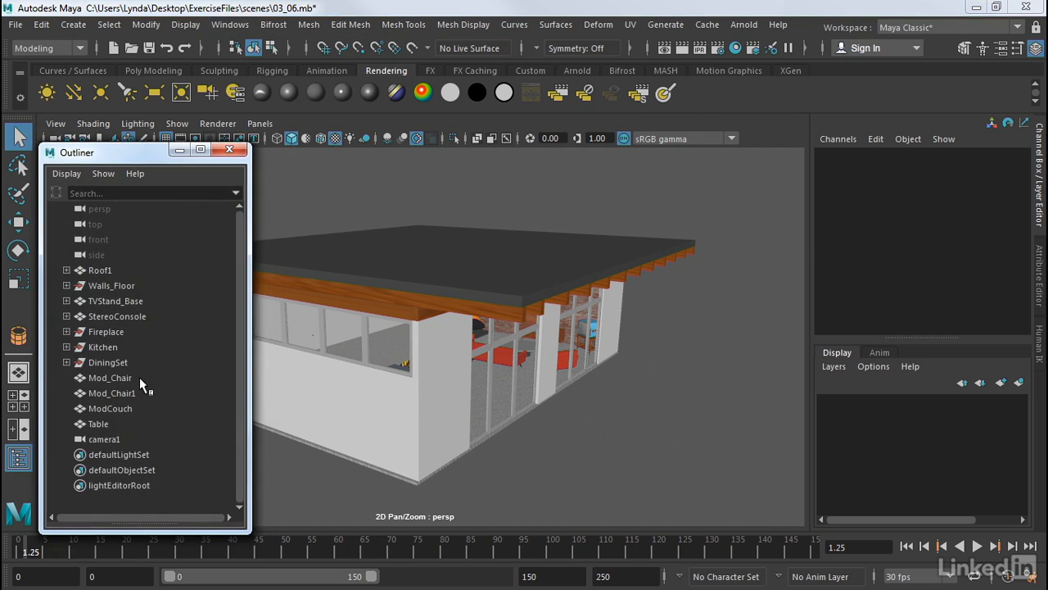
Select Roof1 and Walls_Floor in turn in the Outliner to examine which parts of the house each includes.
left_click(89, 270)
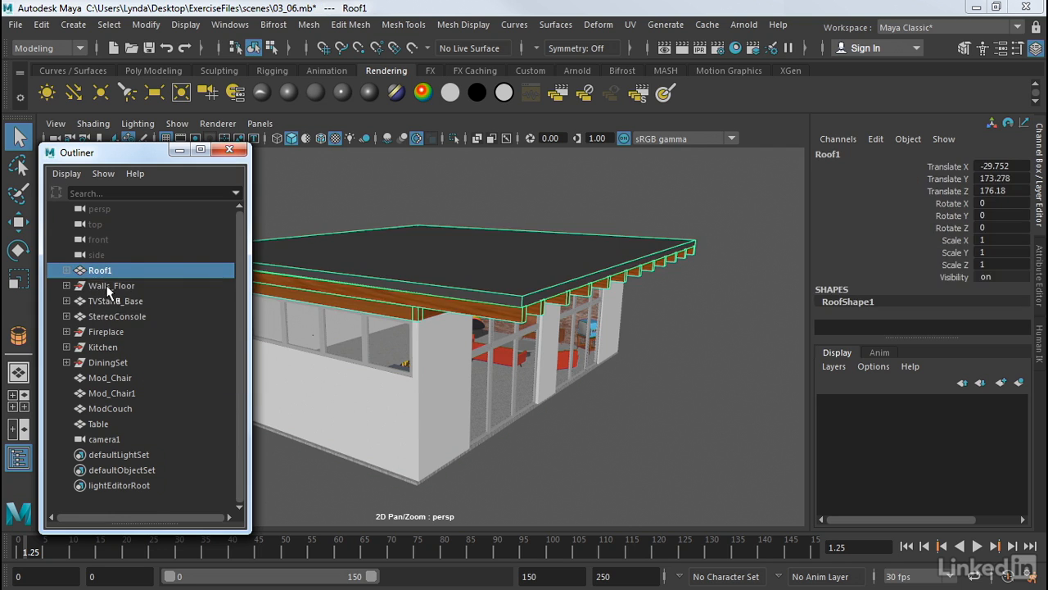
left_click(108, 285)
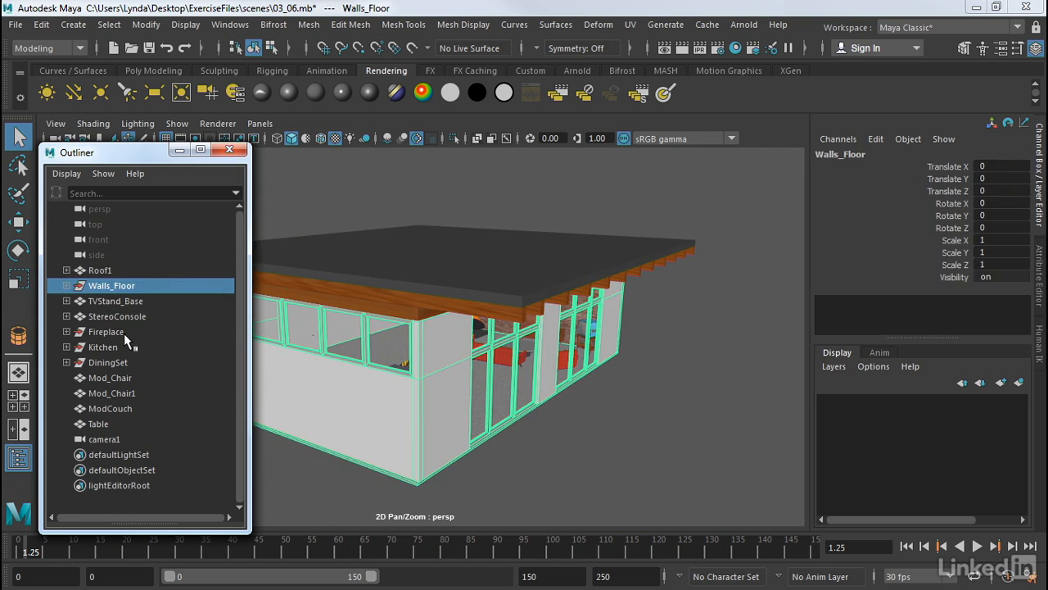
left_click_drag(335, 330, 546, 367, "alt")
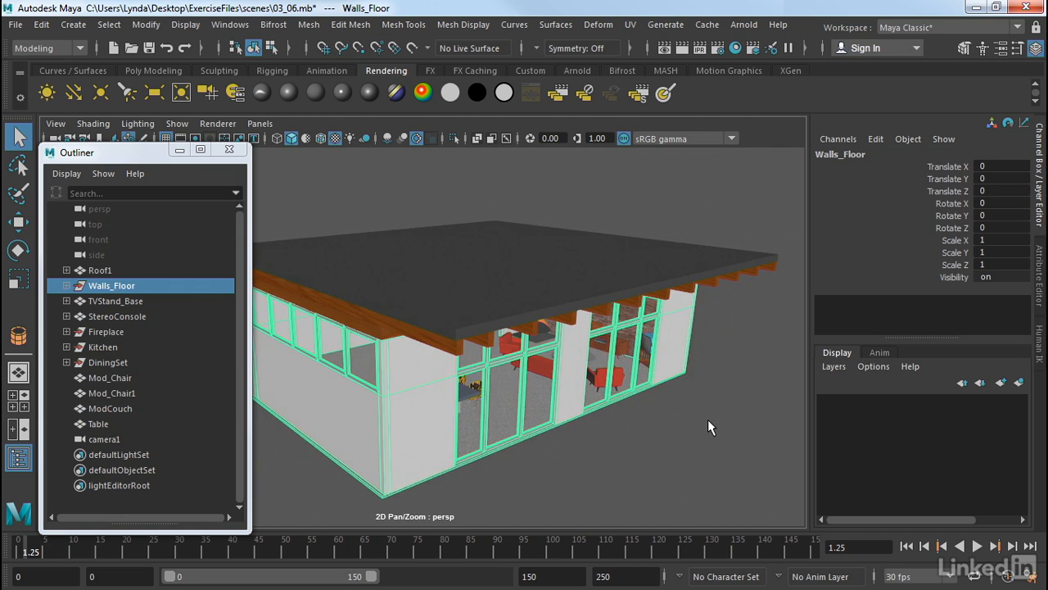
Create a display layer from the selected roof of the house.
left_click(518, 257)
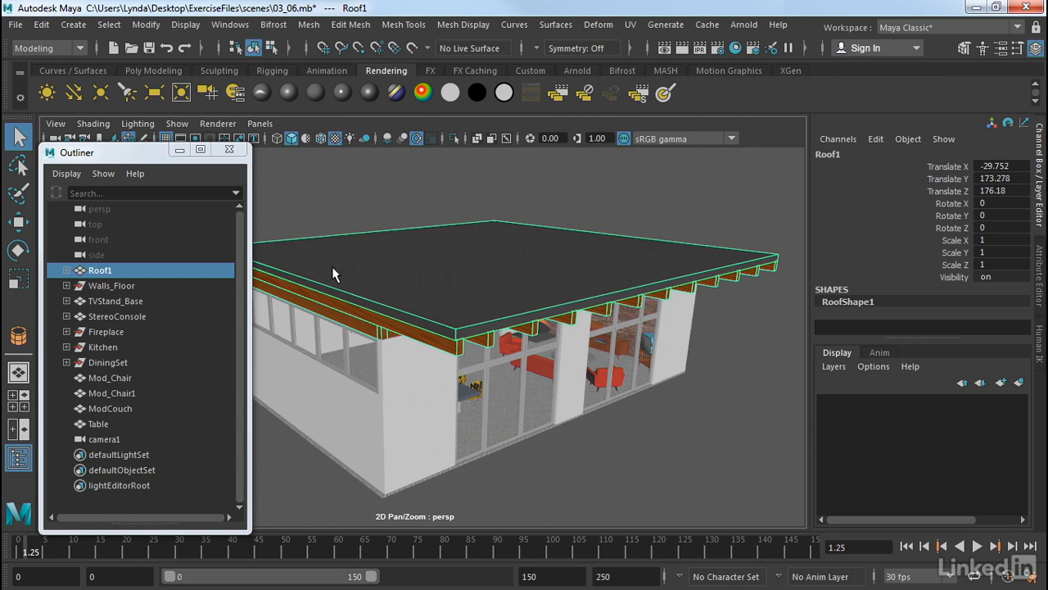
left_click(833, 366)
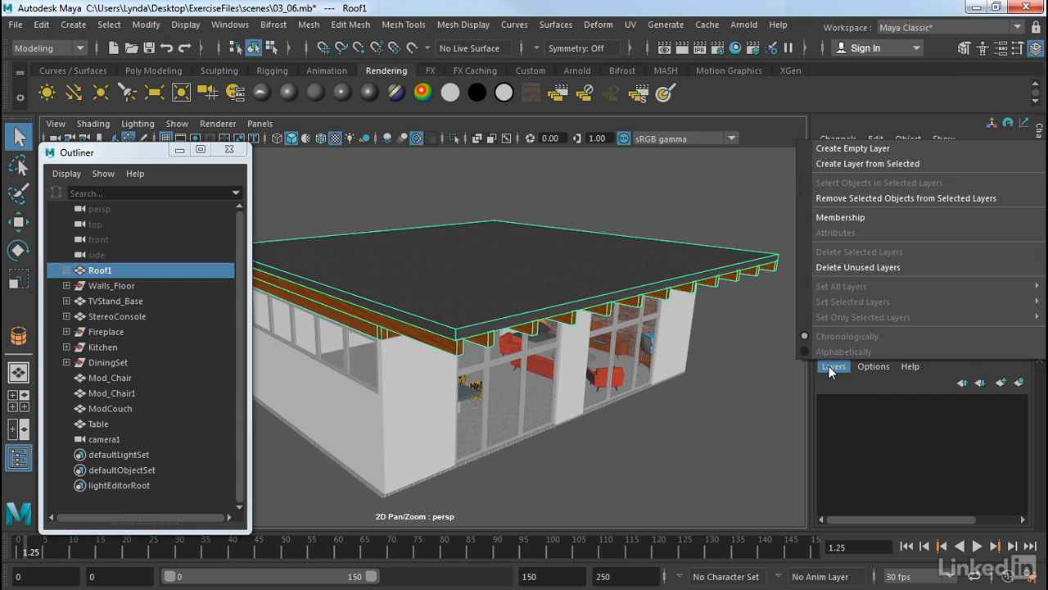
left_click(847, 162)
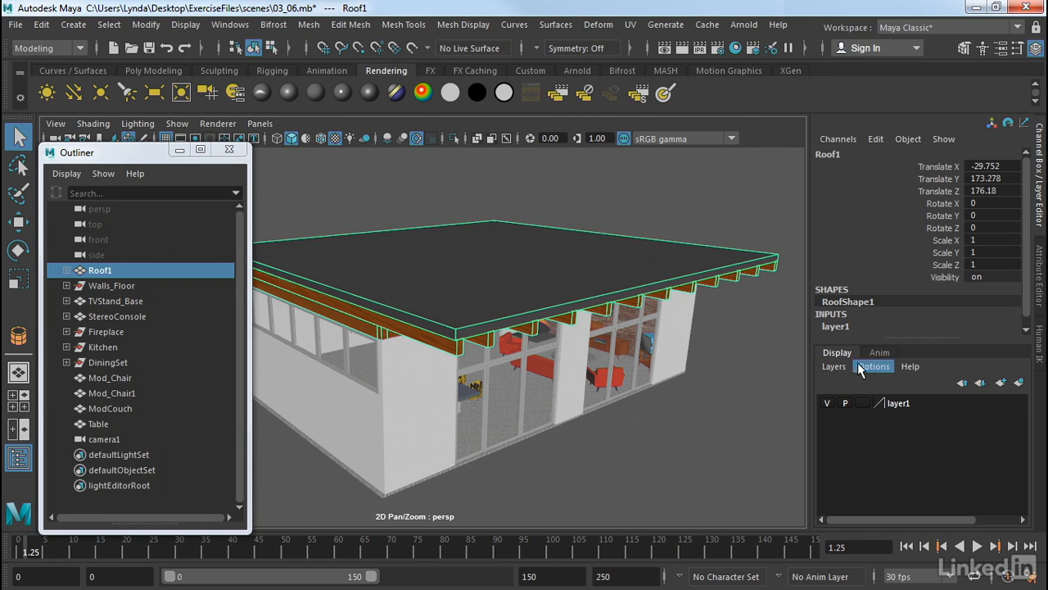
Rename the roof's display layer to Roof_Layer and save the layer settings.
left_click(905, 405)
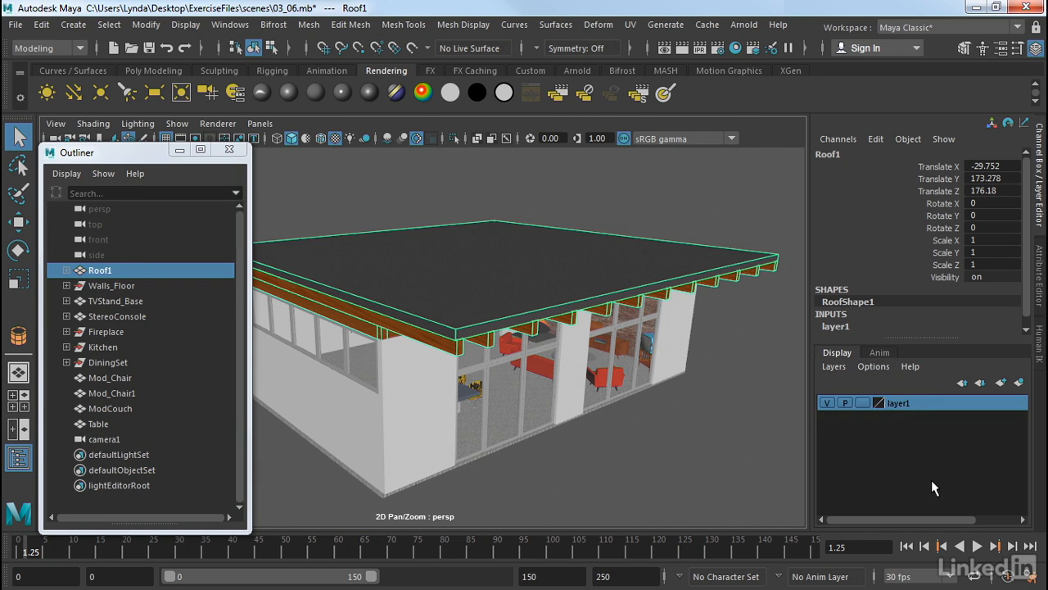
double_click(902, 405)
left_click_drag(455, 231, 364, 214)
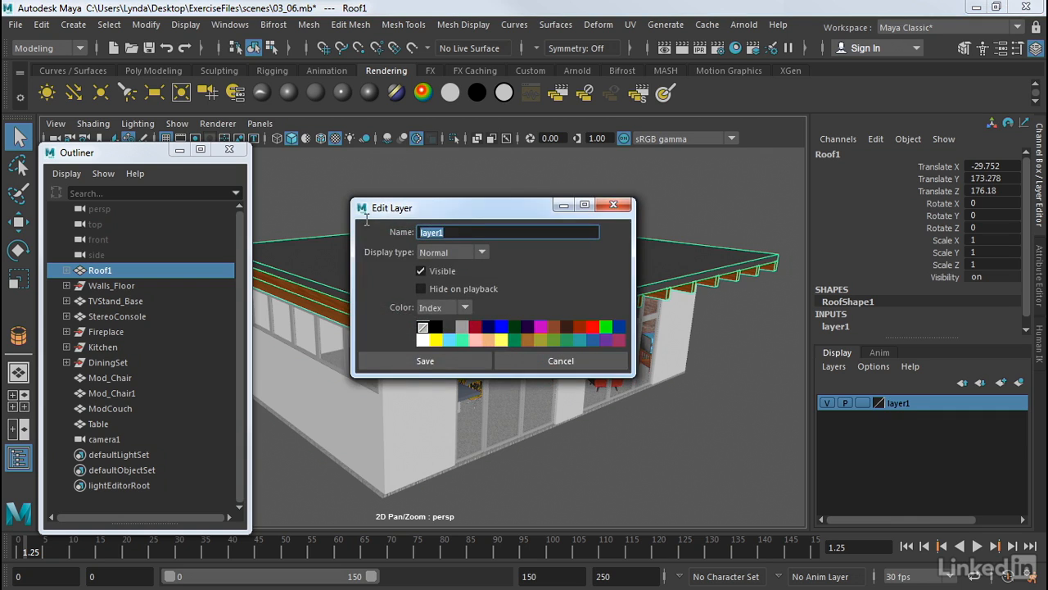
type("Roof_Layer")
key("Return")
left_click(450, 360)
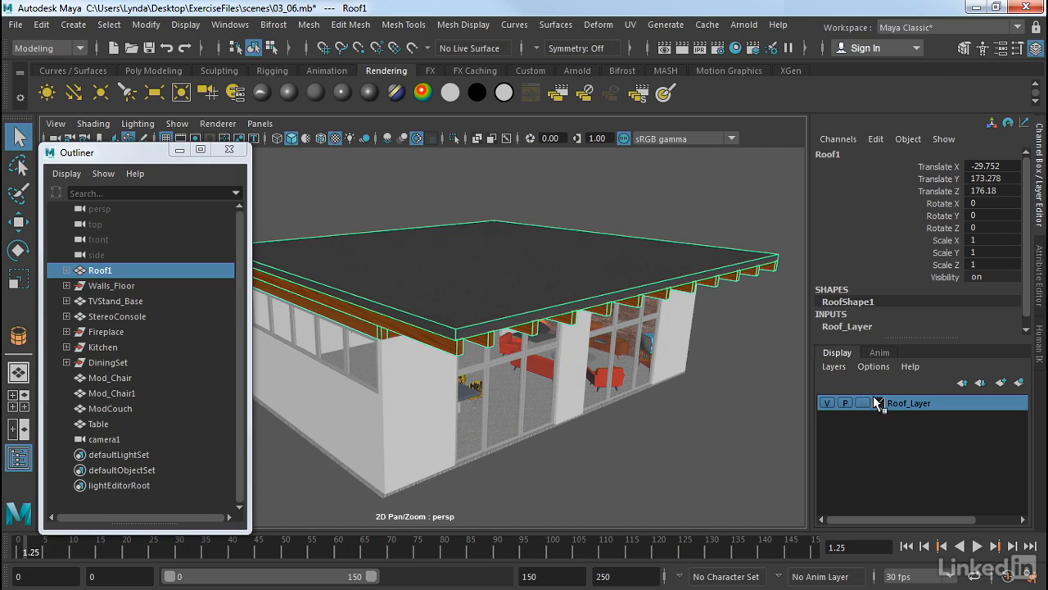
Turn Roof_Layer's visibility off and on twice to compare the house with and without its roof.
left_click(827, 403)
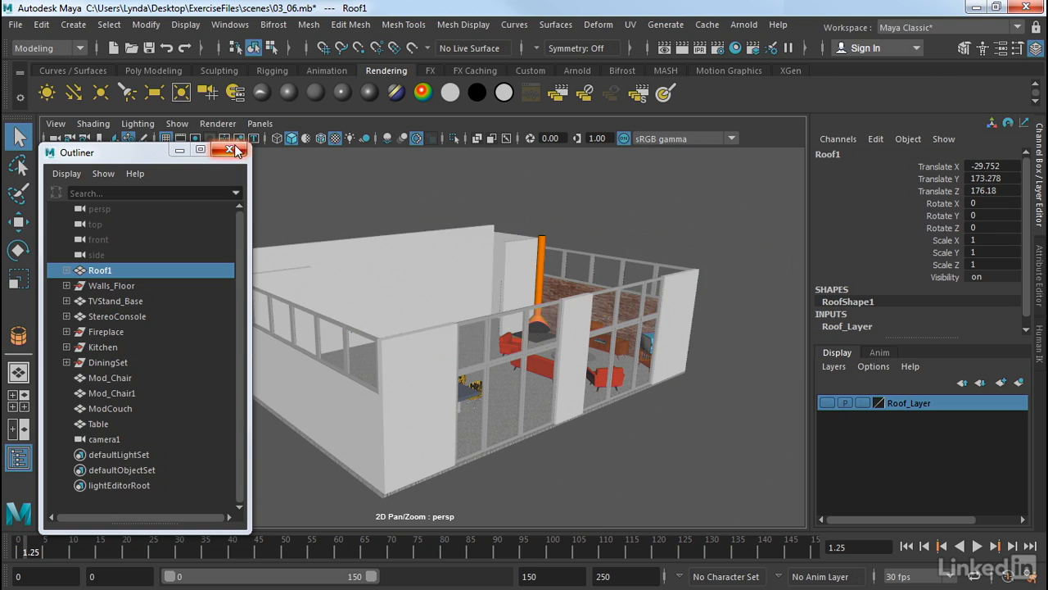
left_click(828, 403)
left_click_drag(655, 335, 683, 352, "alt")
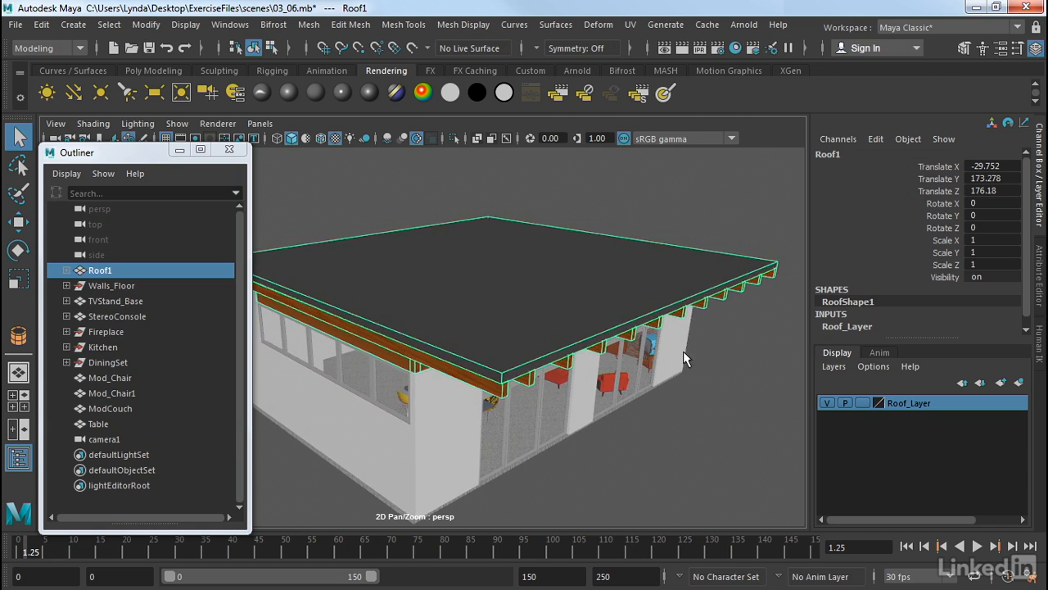
left_click(828, 403)
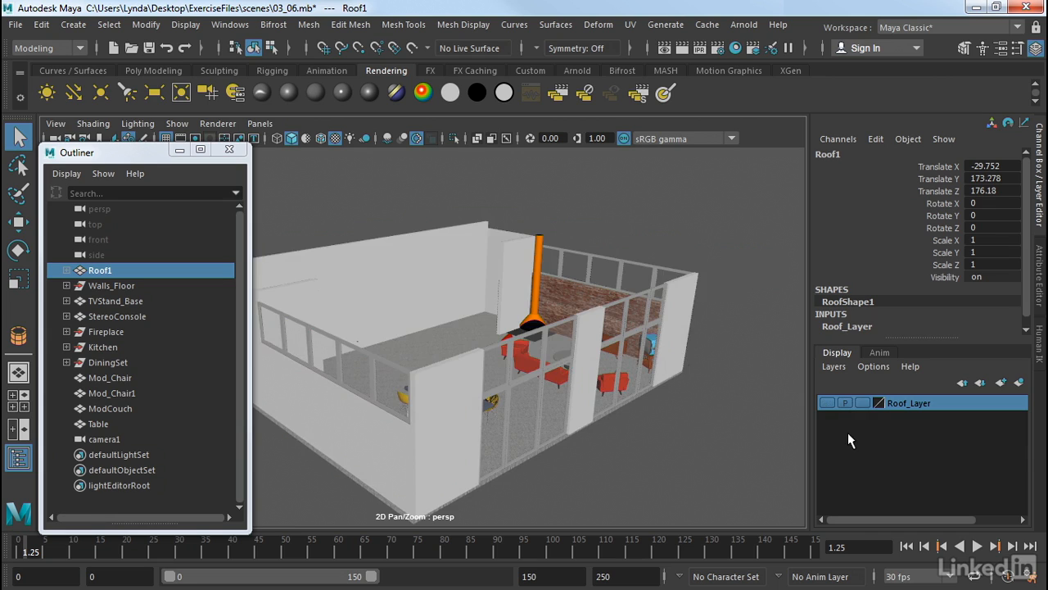
left_click(828, 402)
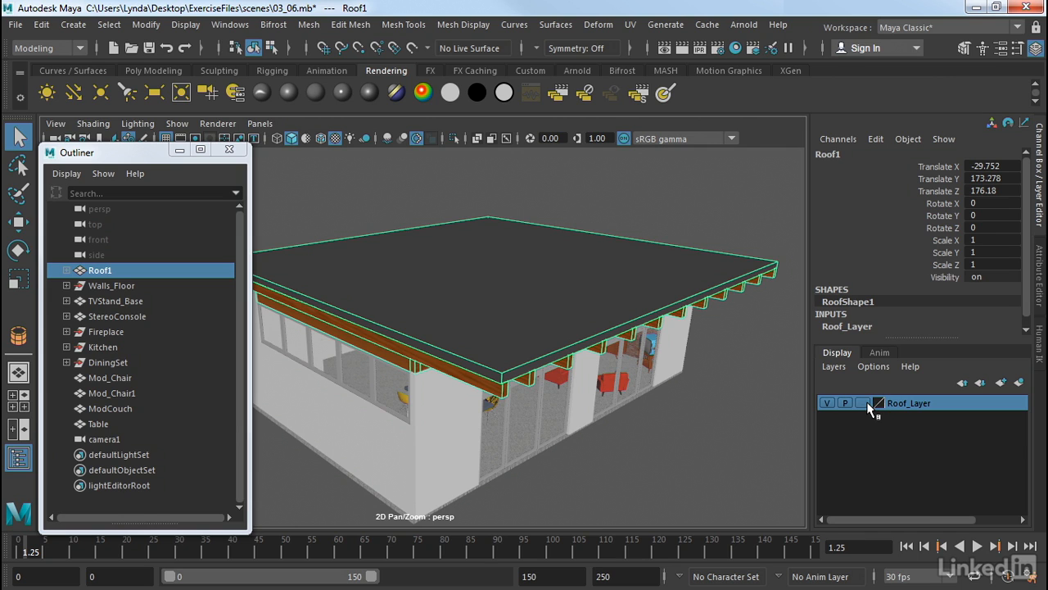
Set Roof_Layer to Template display and inspect the furnished interior through the roof.
left_click(866, 403)
left_click(733, 355)
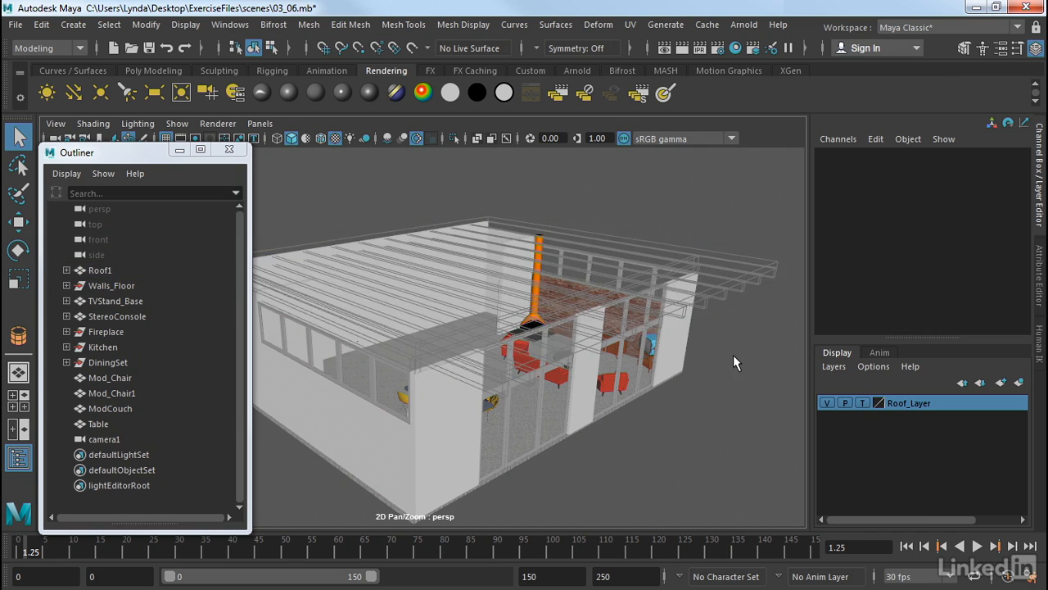
left_click_drag(733, 354, 737, 376, "alt")
right_click_drag(529, 315, 664, 314, "alt")
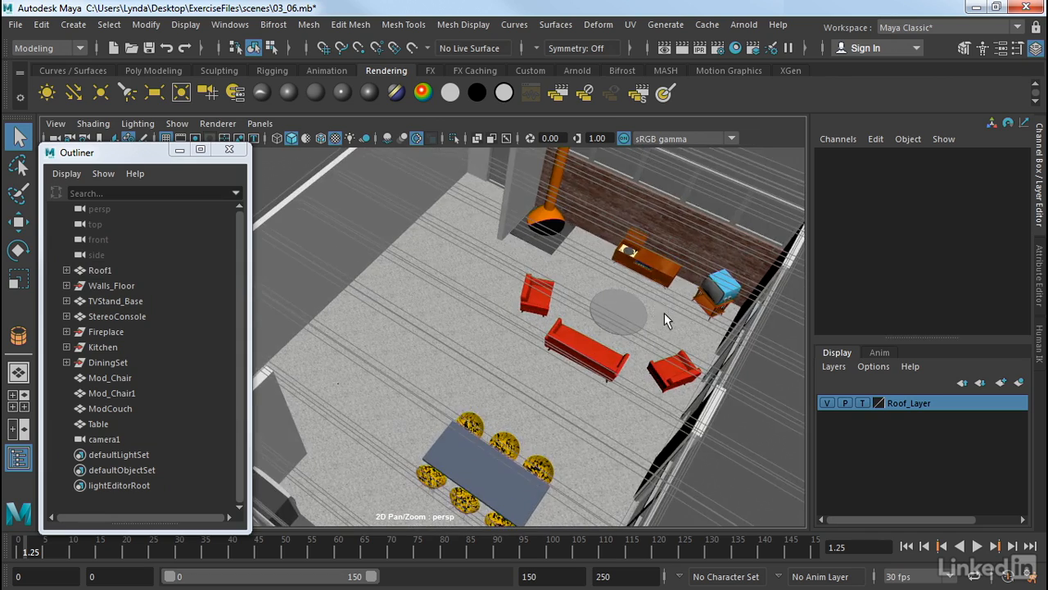
left_click_drag(665, 313, 645, 254, "alt")
right_click_drag(645, 255, 591, 244, "alt")
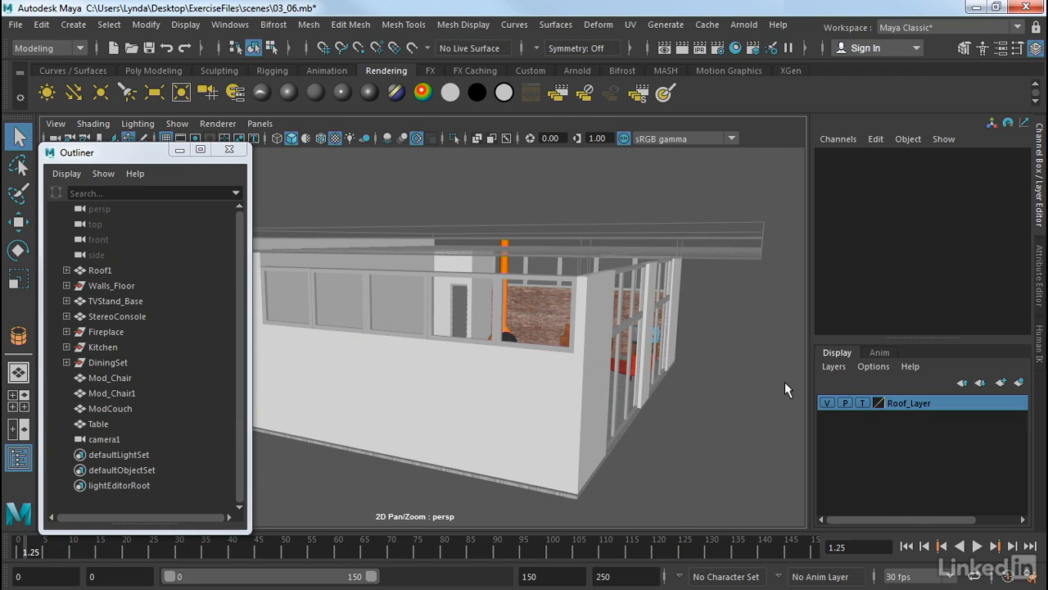
Switch Roof_Layer to Reference and back to Normal display, testing whether the roof can be selected in each mode.
left_click(861, 402)
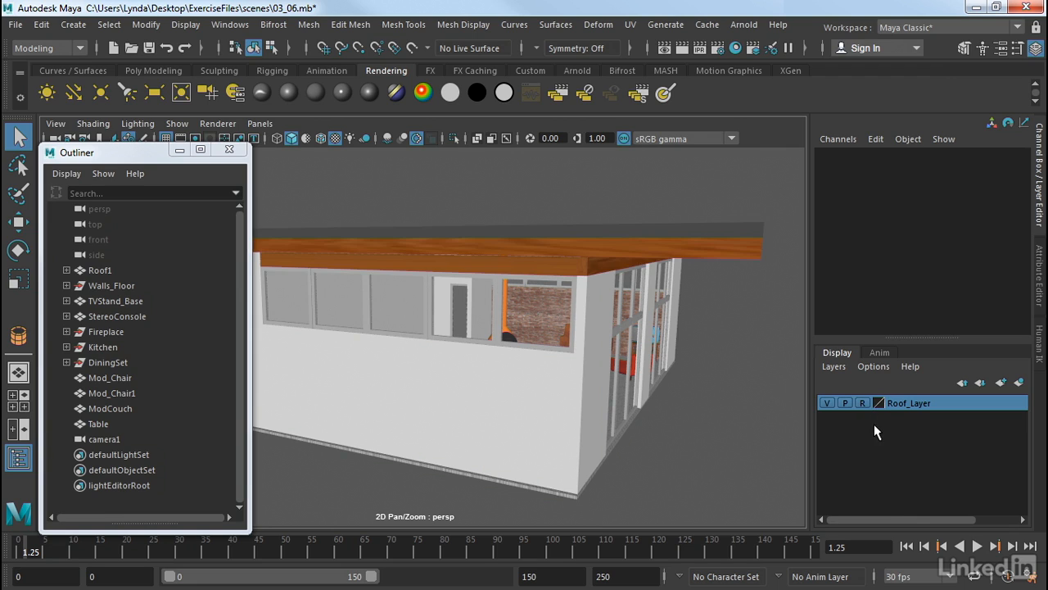
left_click_drag(747, 332, 633, 314, "alt")
left_click_drag(724, 282, 711, 300)
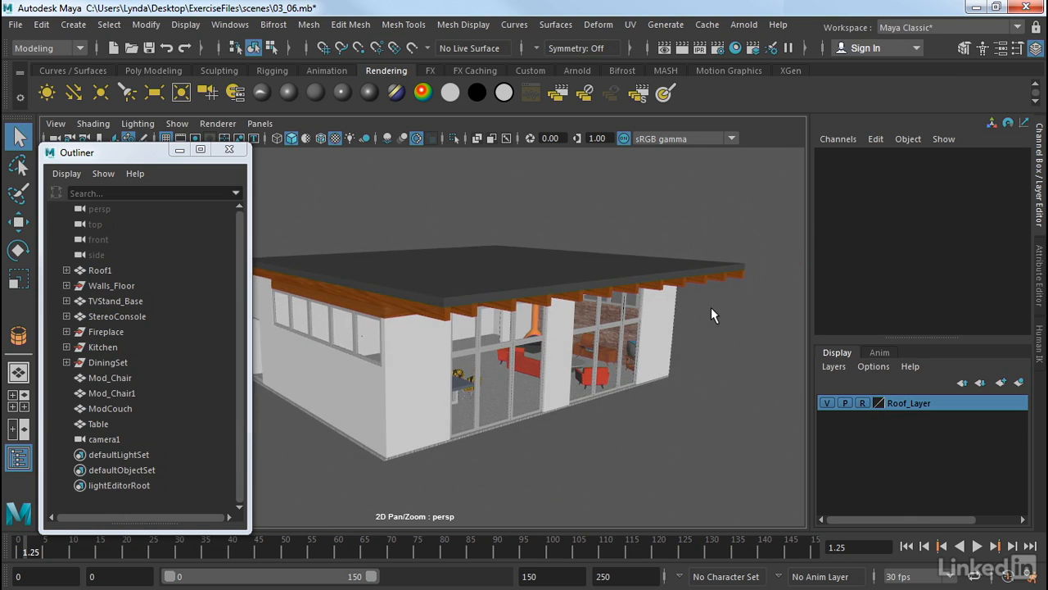
left_click_drag(768, 238, 686, 287)
left_click_drag(696, 278, 697, 279)
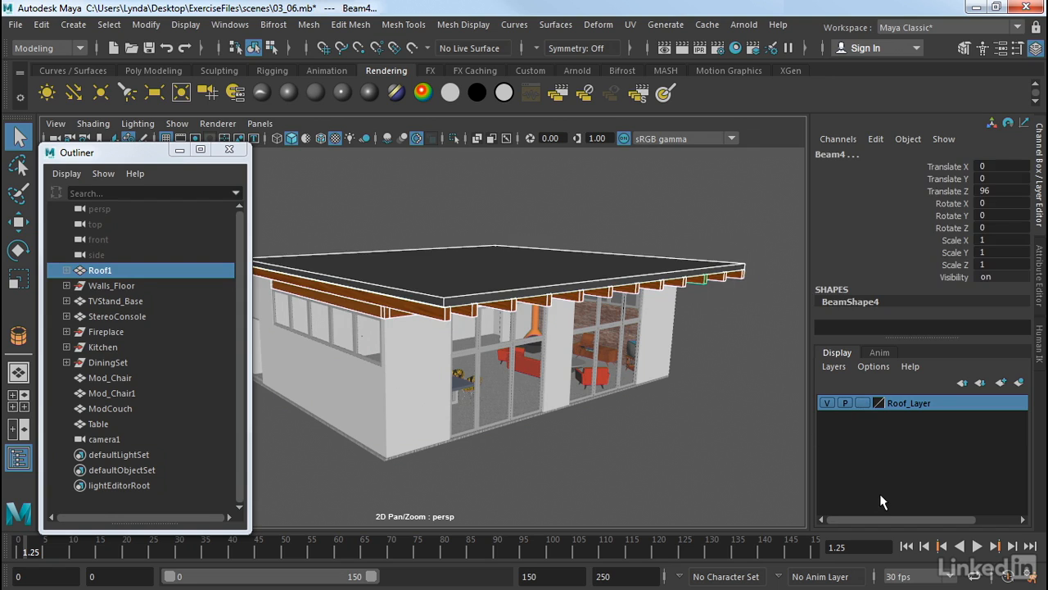
Clear the selection and create an empty display layer.
left_click(713, 404)
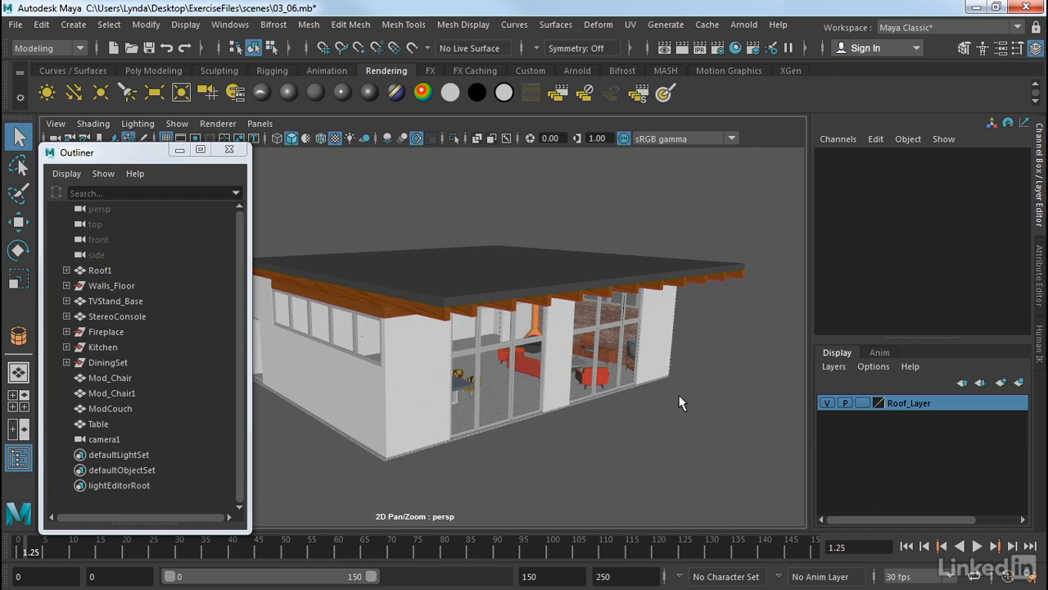
left_click(832, 366)
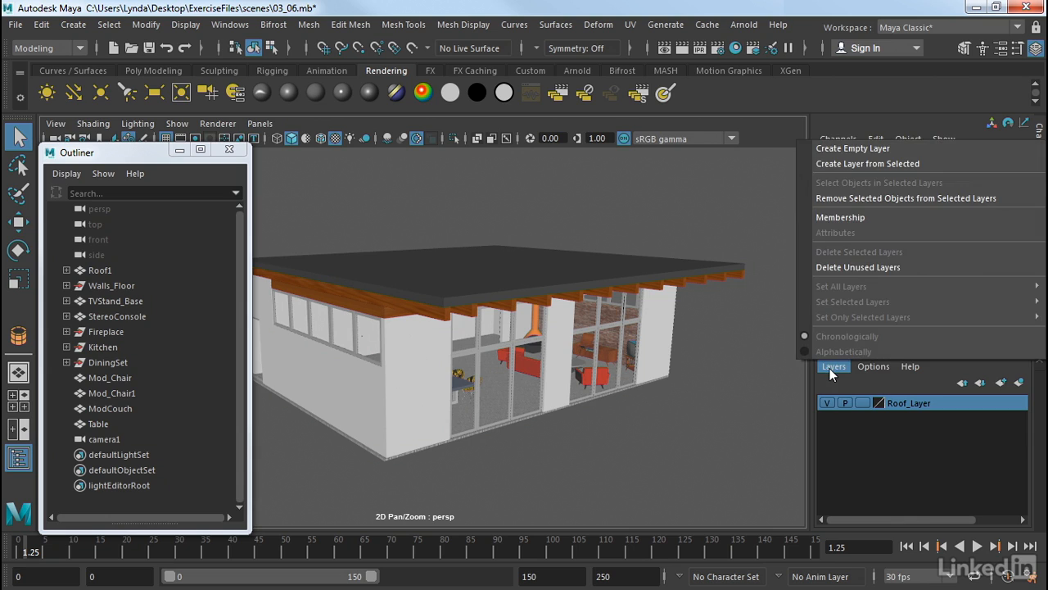
left_click(854, 154)
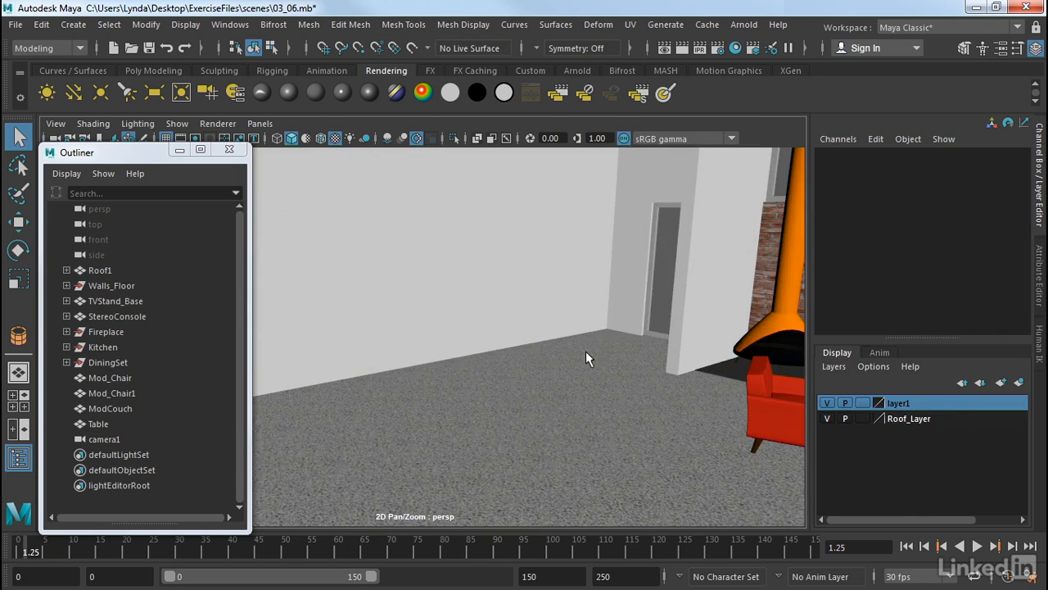
Try to select the room's walls and windows directly in the view from inside the living room.
left_click_drag(587, 352, 721, 338, "alt")
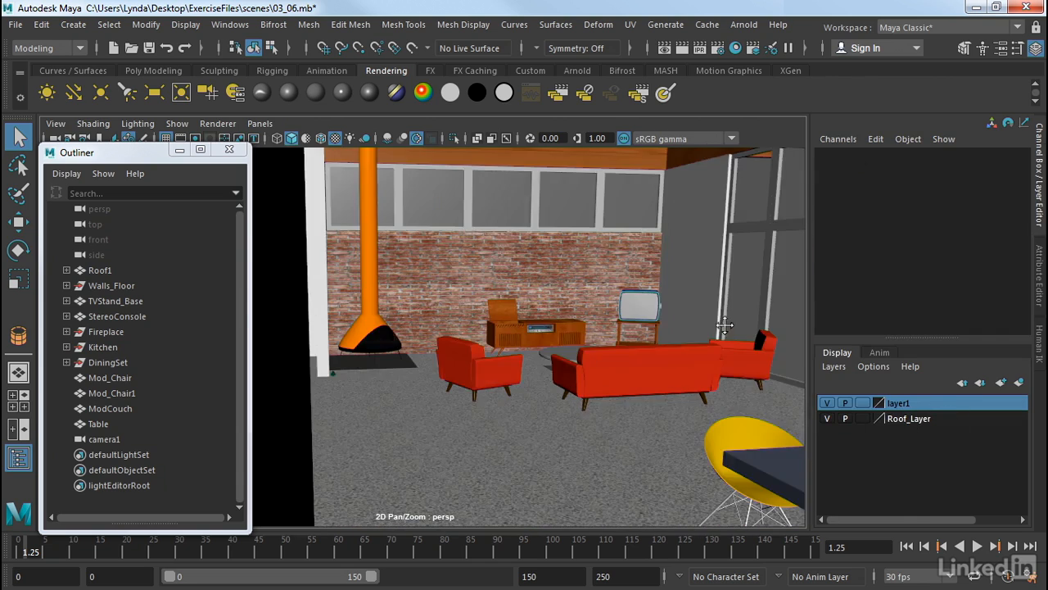
middle_click_drag(651, 369, 639, 426, "alt")
left_click_drag(491, 426, 508, 427, "alt")
right_click_drag(508, 427, 693, 447, "alt")
middle_click_drag(655, 399, 580, 274, "alt")
left_click_drag(547, 258, 578, 265, "alt")
middle_click_drag(579, 265, 677, 302, "alt")
left_click_drag(638, 299, 566, 399)
left_click_drag(653, 449, 647, 431, "alt")
left_click(647, 298)
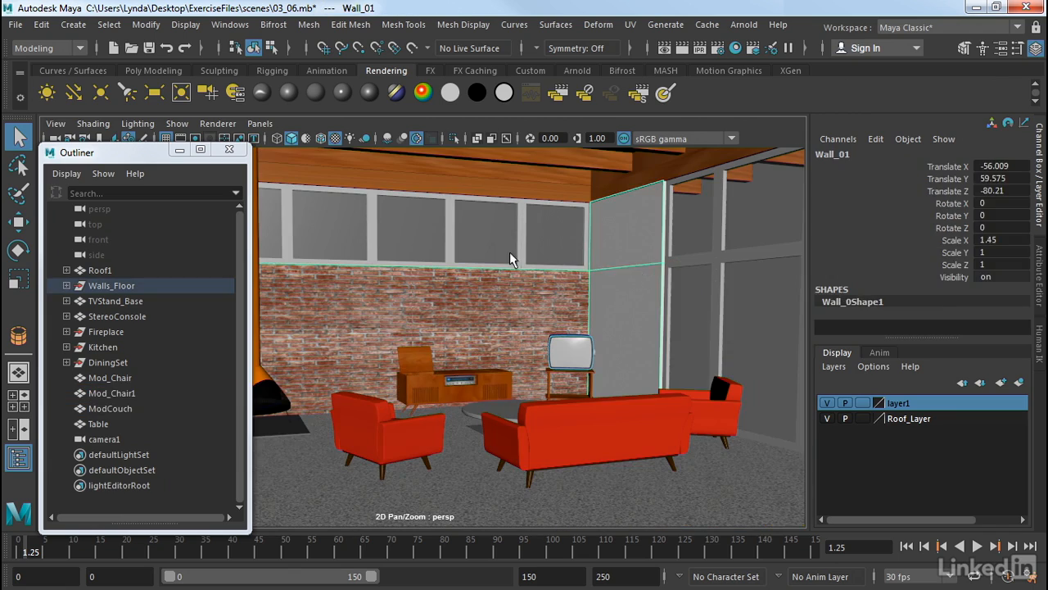
left_click(434, 235)
left_click_drag(728, 301, 646, 545)
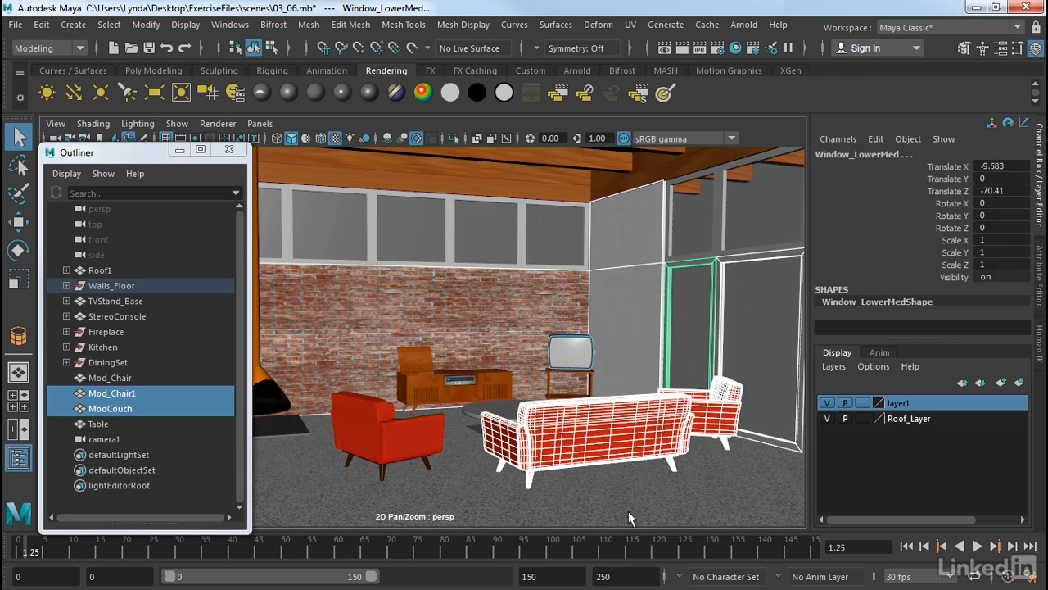
left_click_drag(633, 498, 544, 489, "alt")
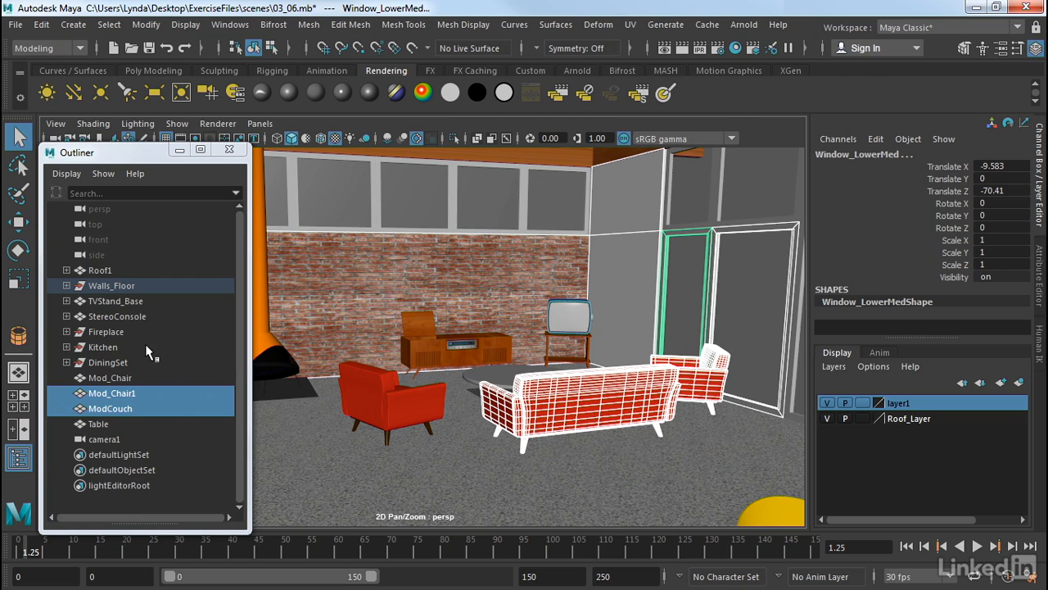
Add the Walls_Floor group to layer1 and toggle the layer's visibility off and on to check its contents.
left_click(123, 286)
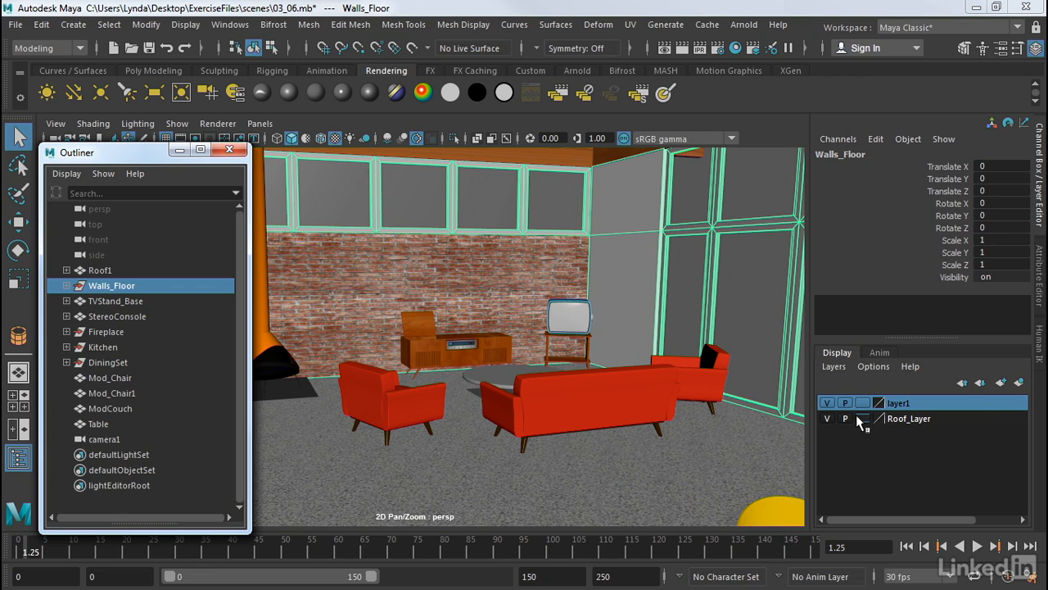
right_click(904, 407)
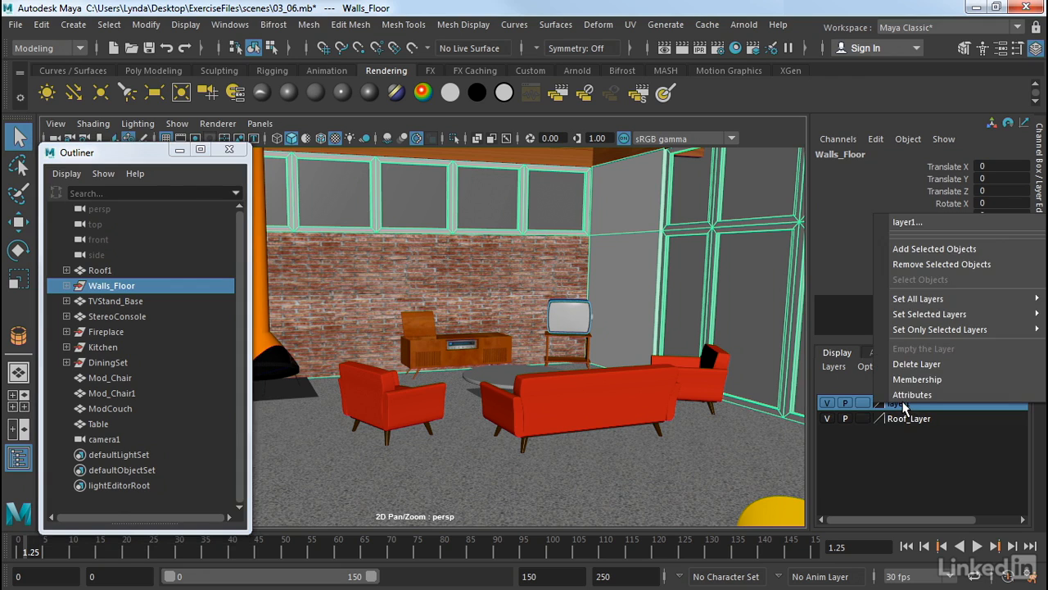
left_click(938, 253)
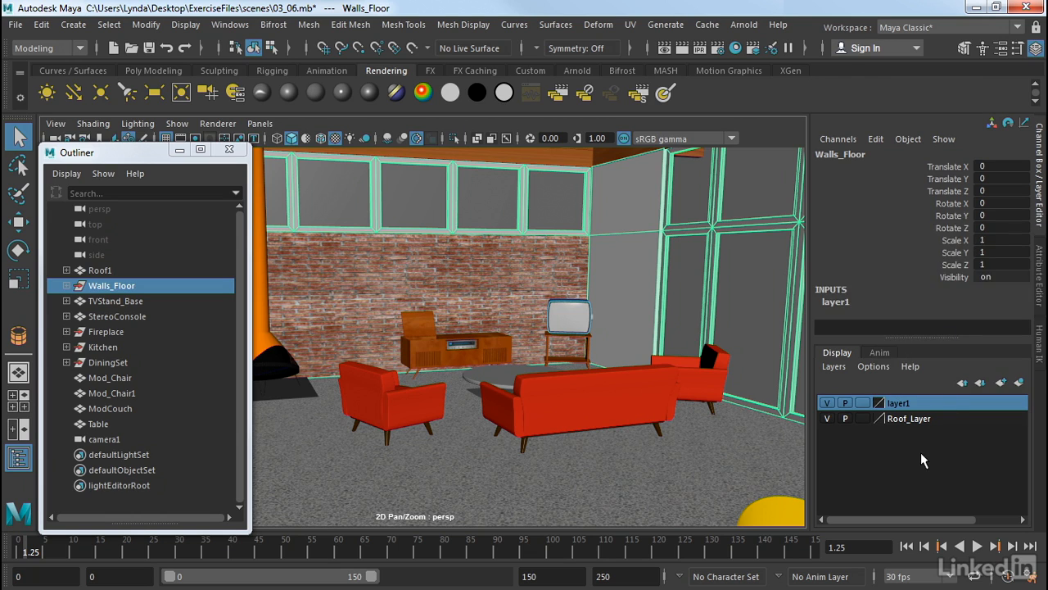
left_click(828, 403)
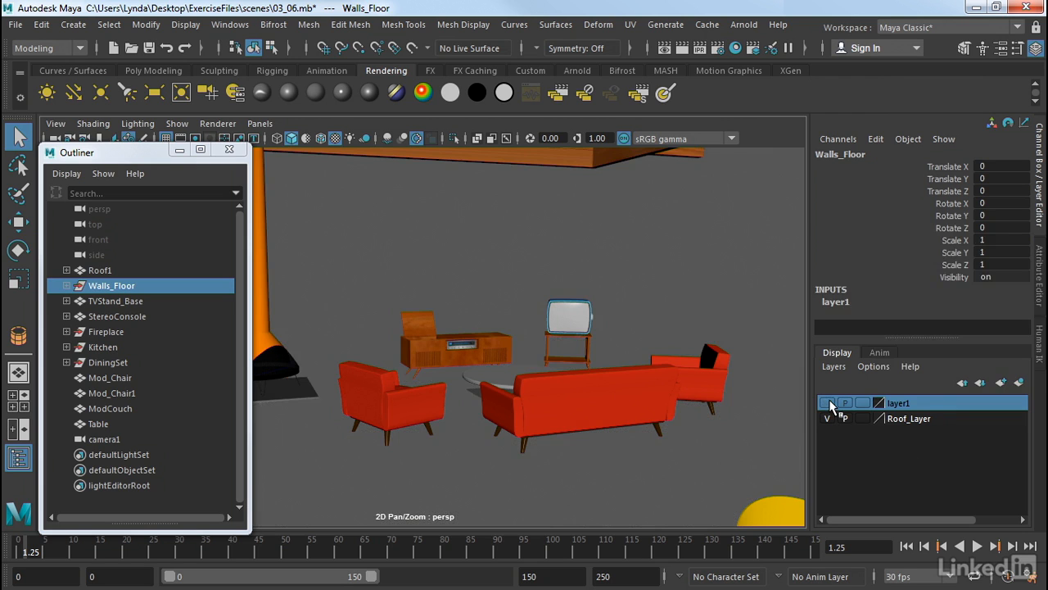
left_click(828, 403)
left_click(829, 403)
left_click(829, 403)
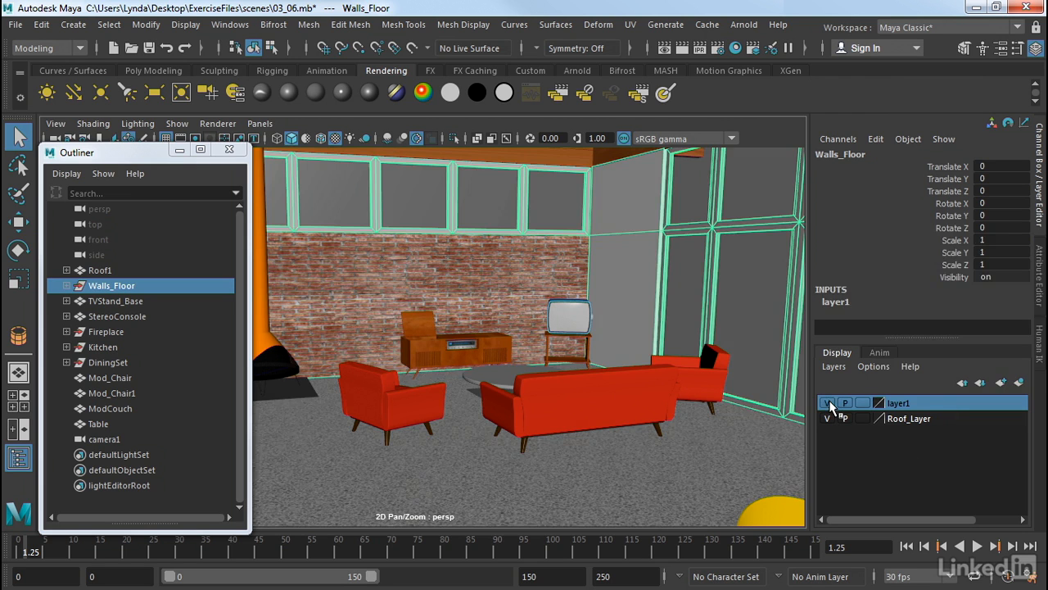
Rename layer1 as Structure_Layer and save the layer settings.
double_click(898, 404)
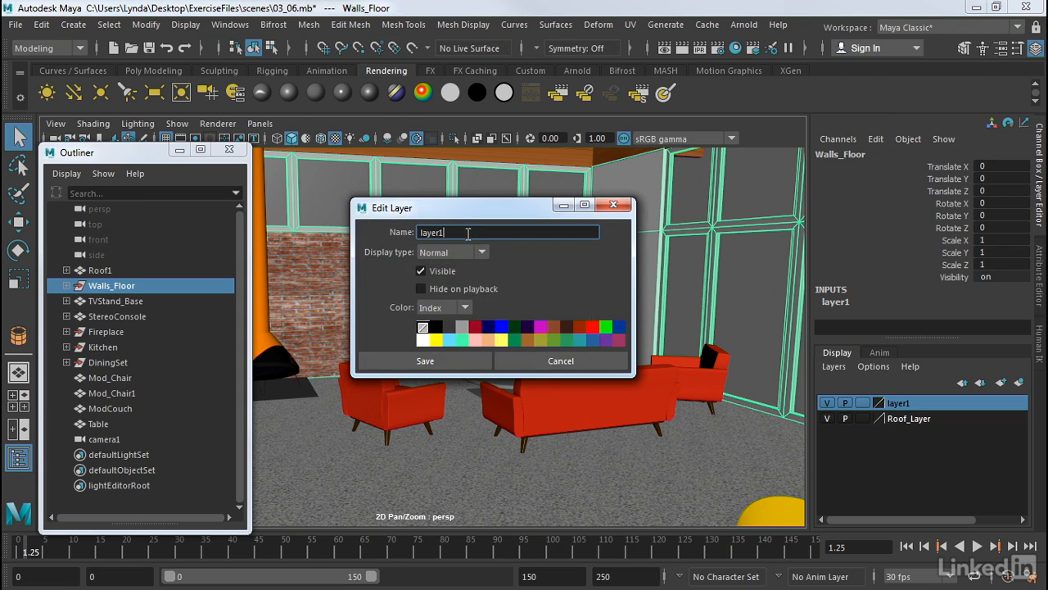
left_click_drag(469, 234, 343, 215)
type("Structure_Layer")
key("Return")
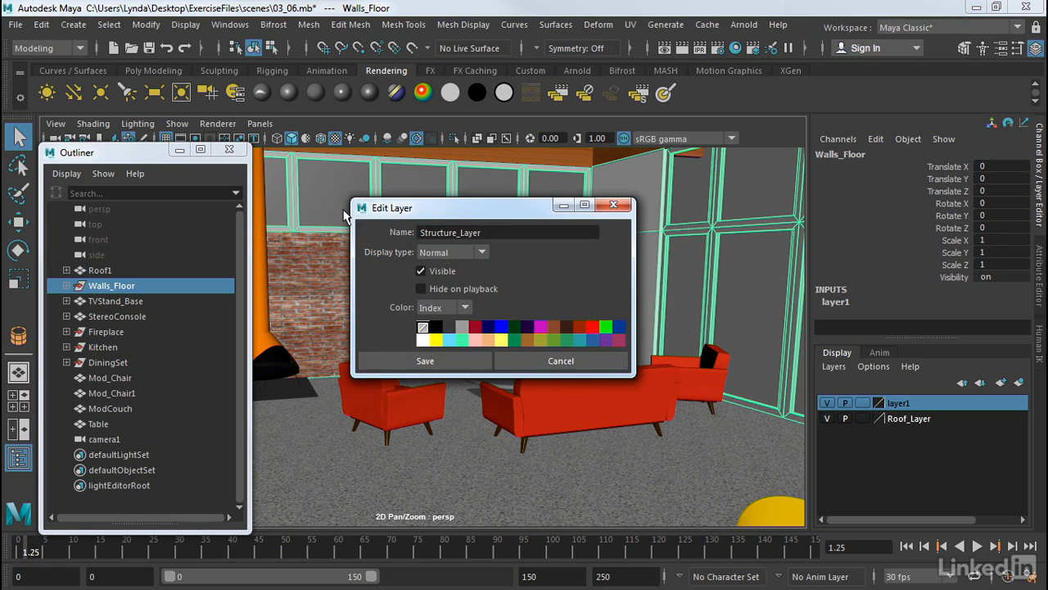
left_click(401, 361)
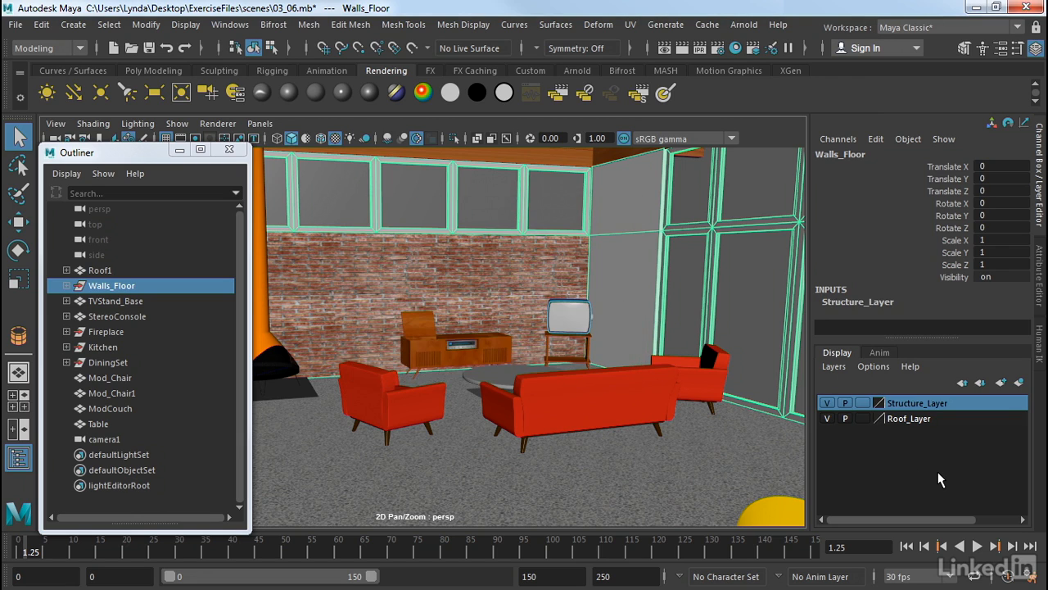
Set Structure_Layer to Reference display and clear the selection.
left_click(862, 403)
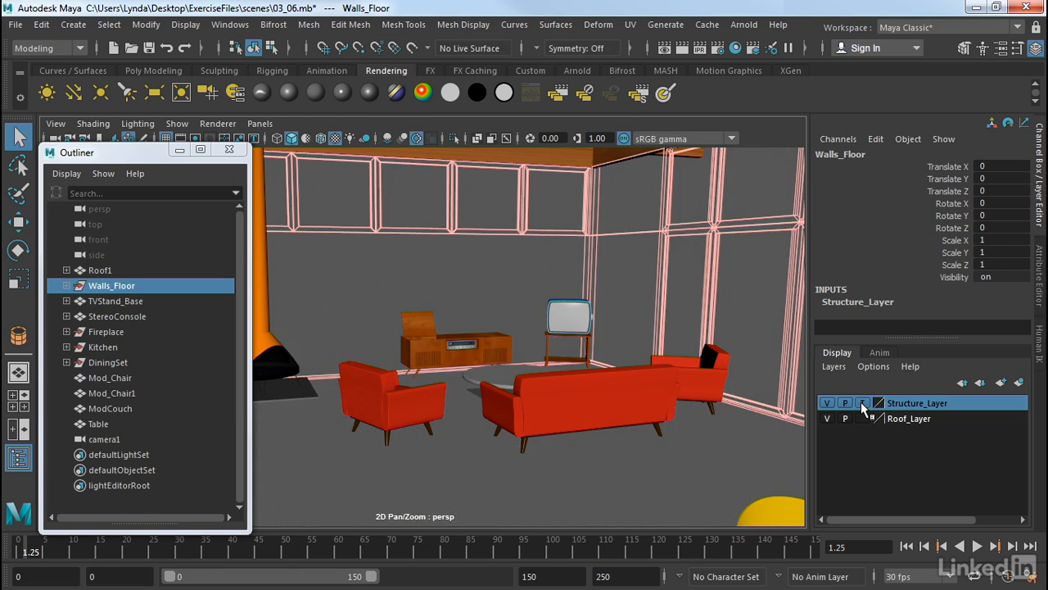
left_click(863, 403)
left_click(862, 403)
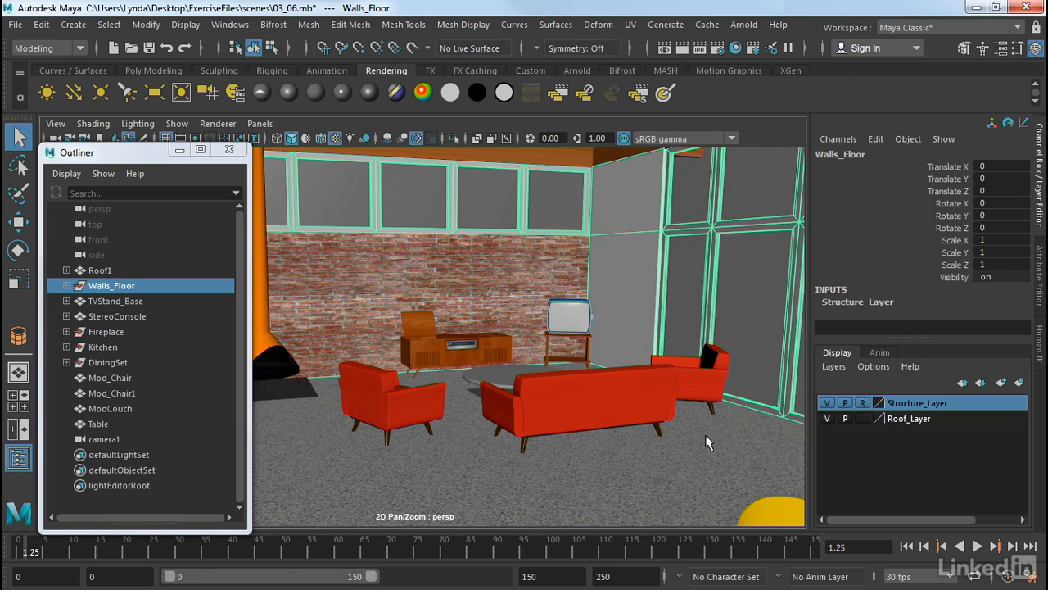
left_click(696, 444)
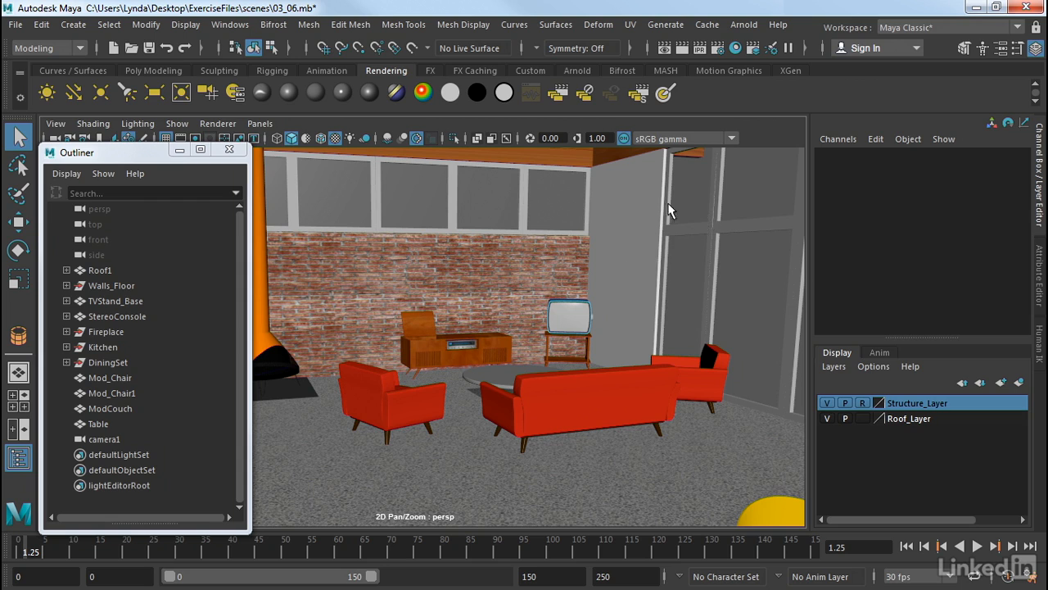
Test whether the walls and windows can be area-selected along with the furniture, and undo the resulting selection.
left_click_drag(666, 204, 263, 234)
left_click_drag(631, 193, 529, 210)
left_click_drag(749, 291, 587, 429)
middle_click_drag(653, 424, 660, 406, "alt")
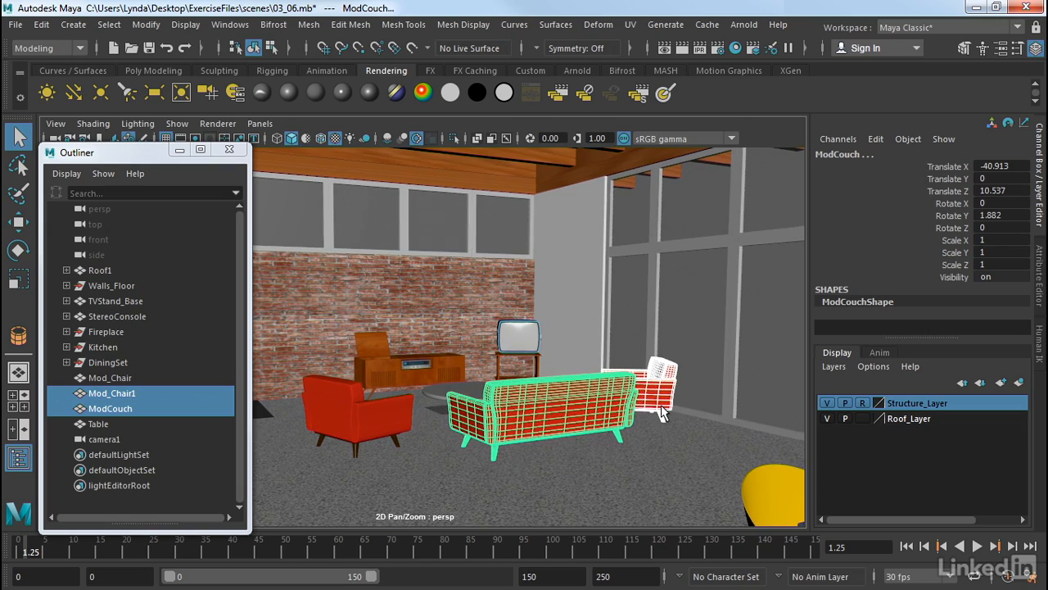
left_click_drag(621, 412, 608, 423, "alt")
middle_click_drag(639, 398, 516, 529, "alt")
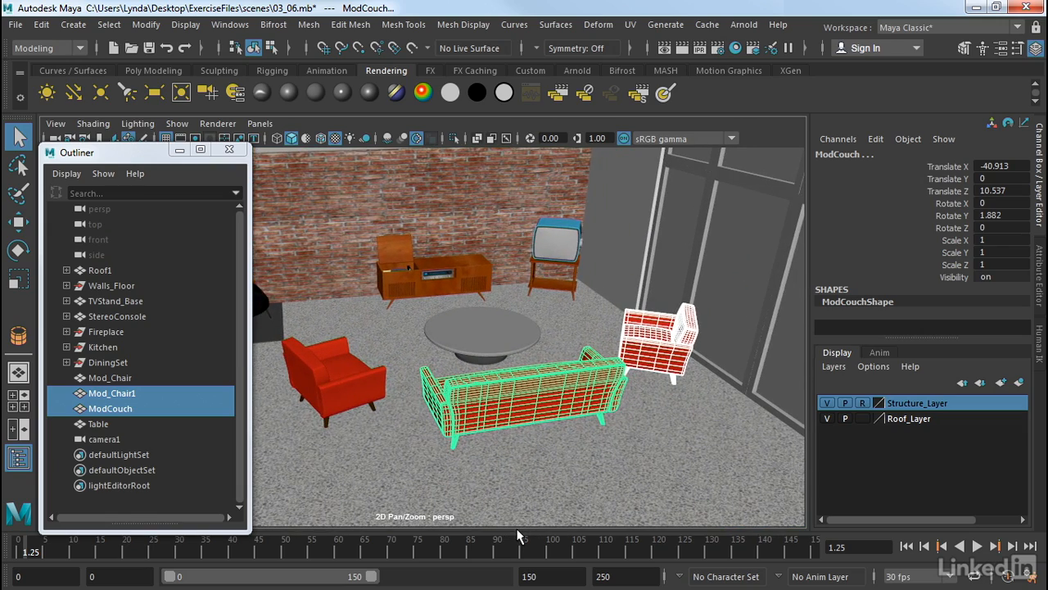
key("ctrl+z")
key("ctrl+z")
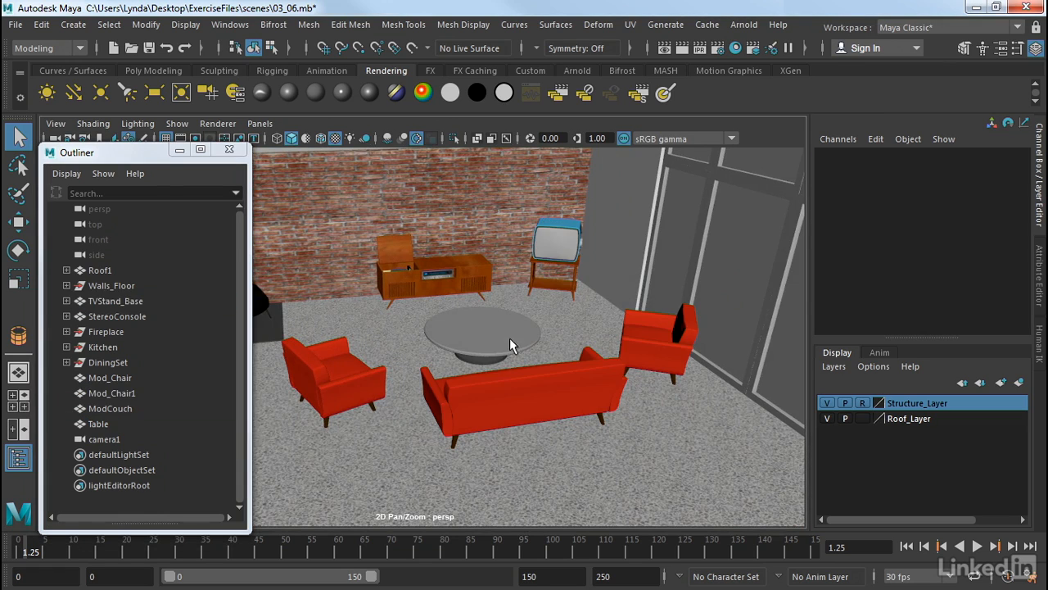
Create a new display layer from the round table, both red armchairs and the couch.
left_click(479, 326)
left_click(324, 386, "shift")
left_click(547, 406, "shift")
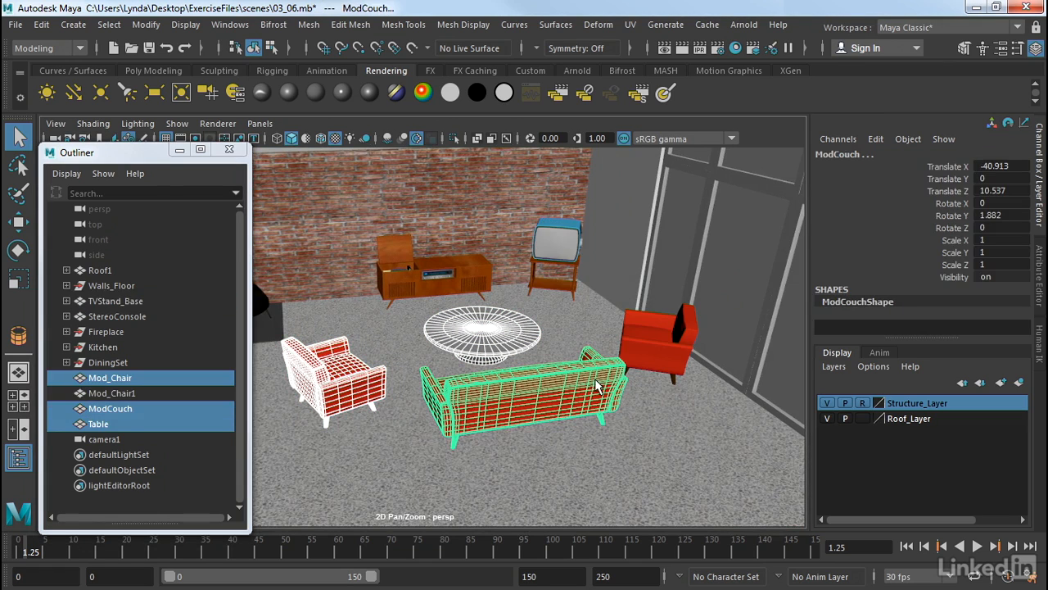
left_click(629, 350, "shift")
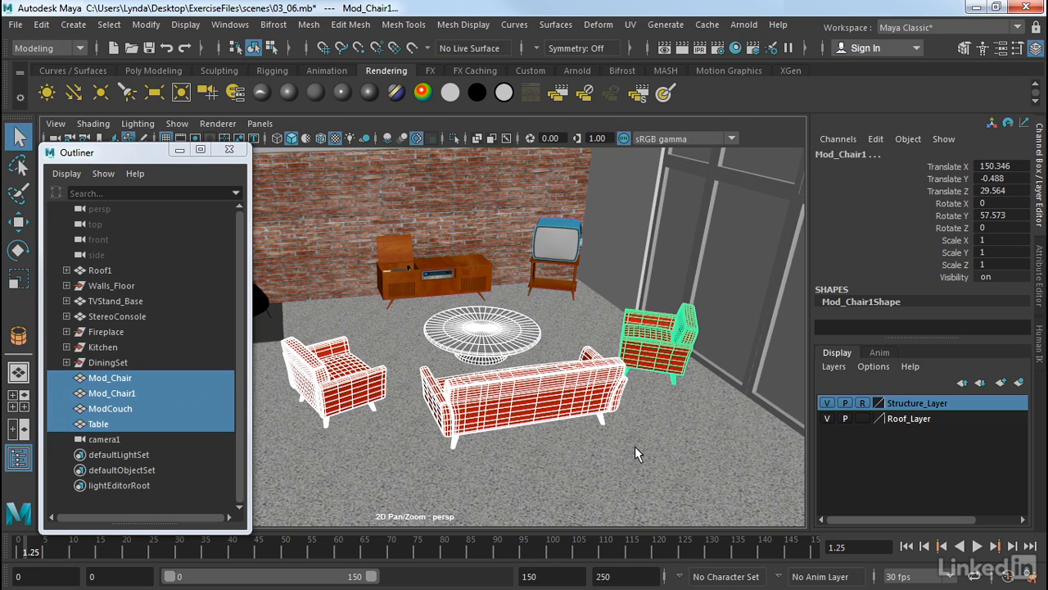
left_click(838, 367)
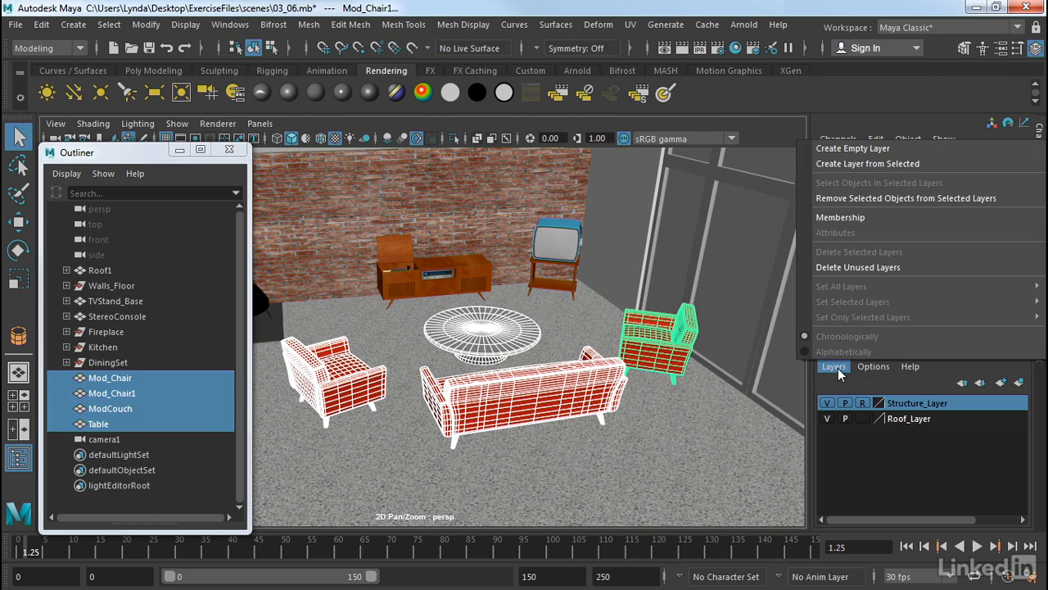
left_click(841, 163)
left_click(907, 405)
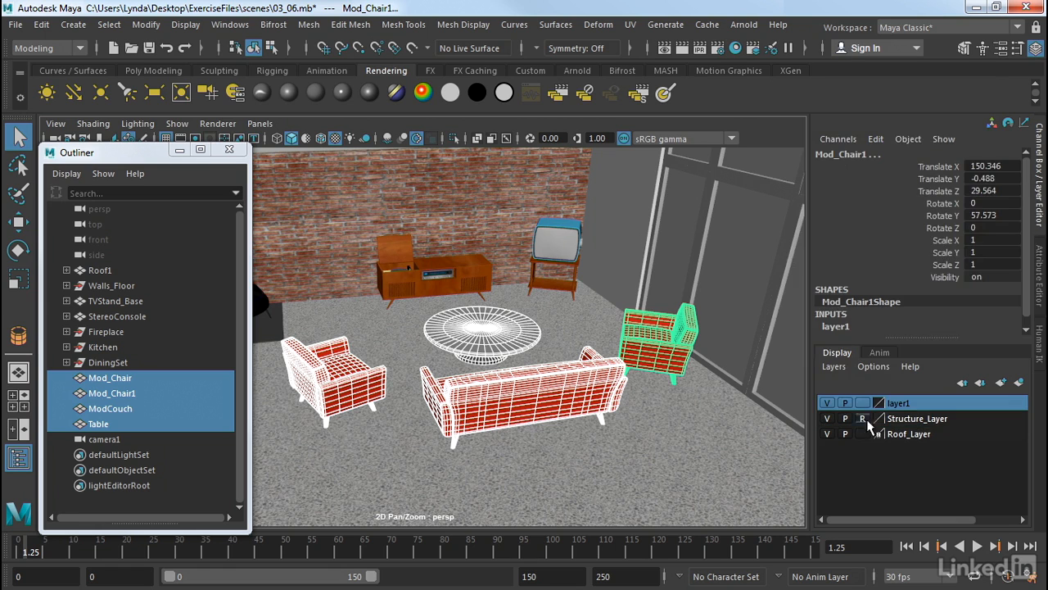
Toggle the furniture layer's visibility off and on to check its members, and clear the selection.
left_click(827, 403)
left_click(827, 403)
left_click(827, 403)
left_click(827, 402)
left_click(598, 443)
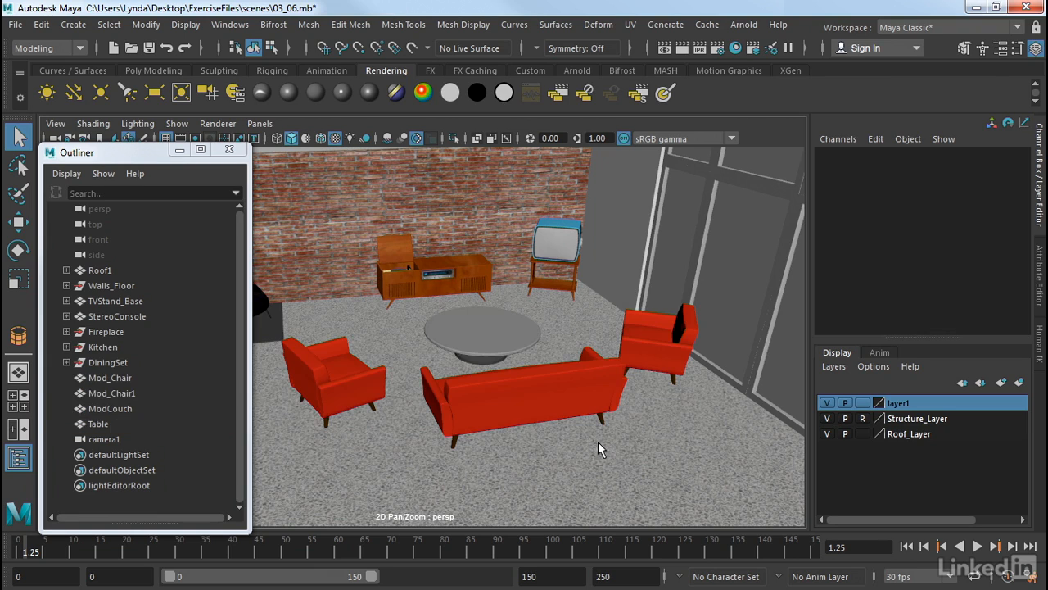
Remove the round table from layer1.
left_click(491, 332)
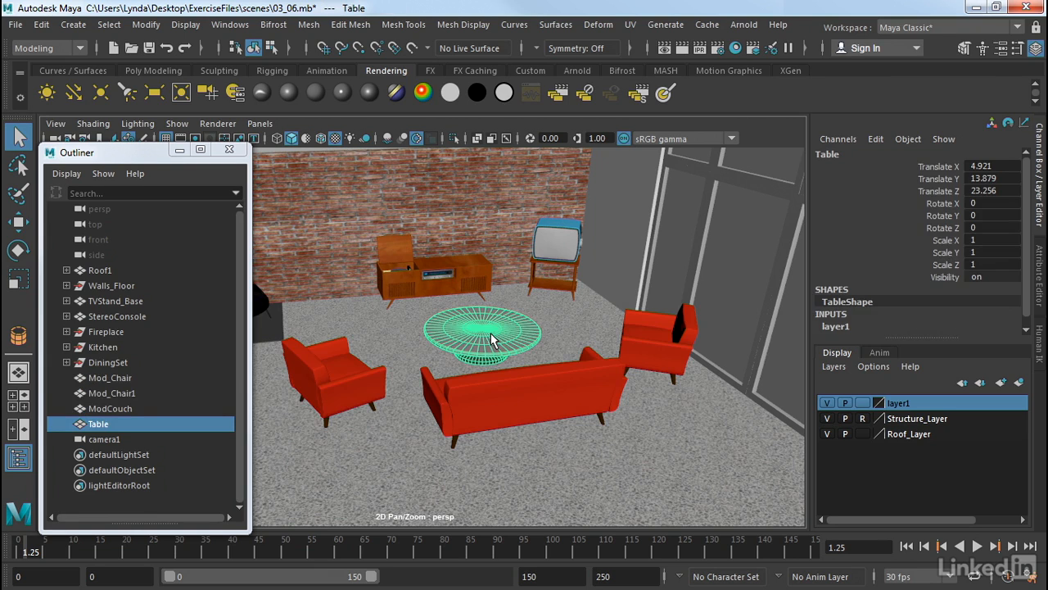
right_click(904, 403)
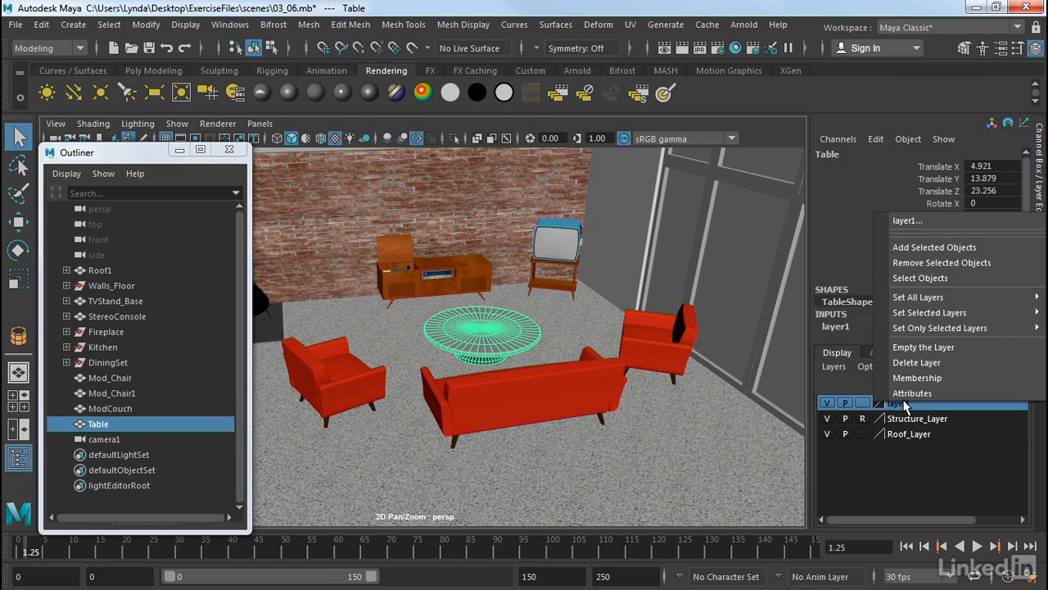
left_click(927, 263)
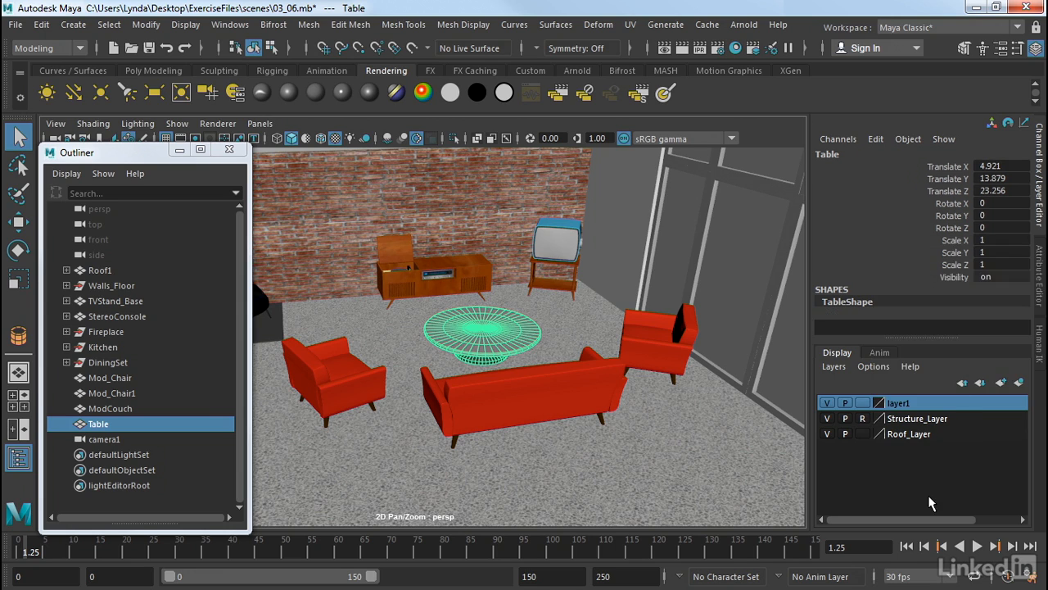
Hide and show layer1 repeatedly to check which furniture still belongs to it, and deselect the table.
left_click(826, 404)
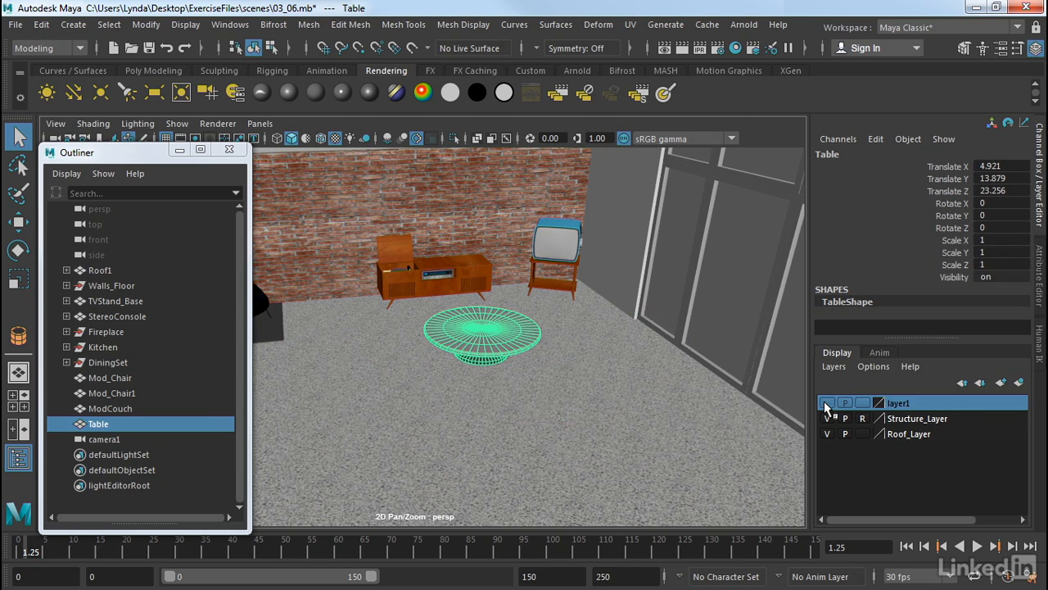
left_click(826, 404)
left_click(827, 403)
left_click(826, 403)
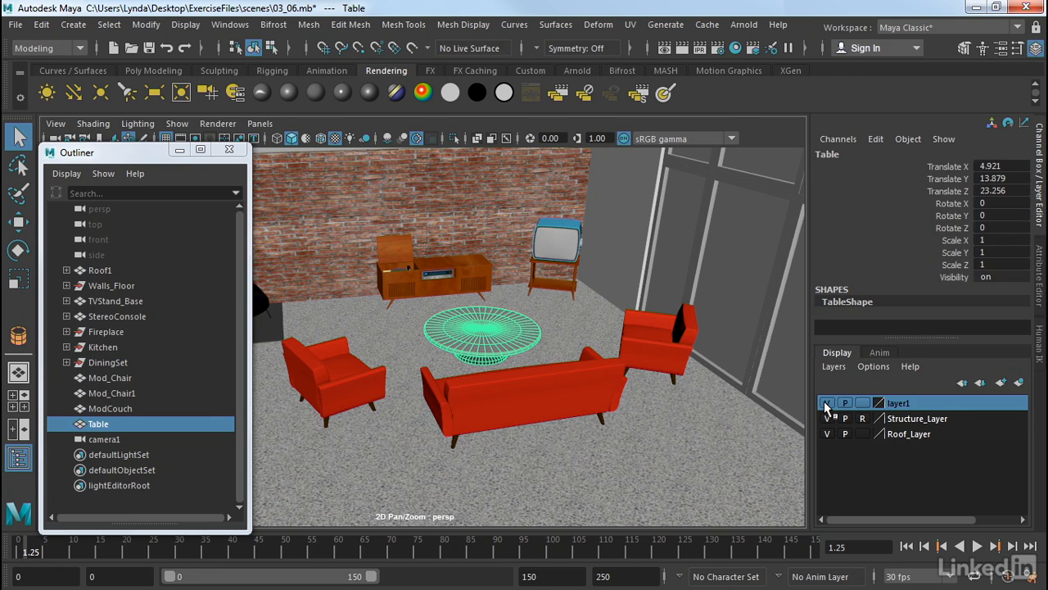
left_click(826, 404)
left_click(826, 403)
left_click(728, 480)
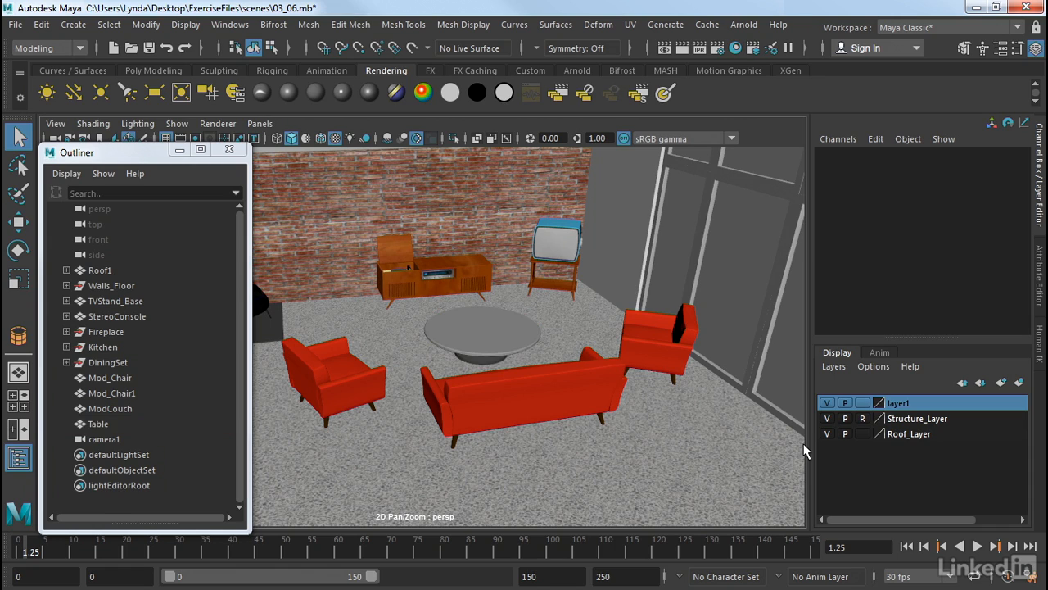
Select all of layer1's member objects through the layer, clear that selection and close the Outliner.
right_click(897, 406)
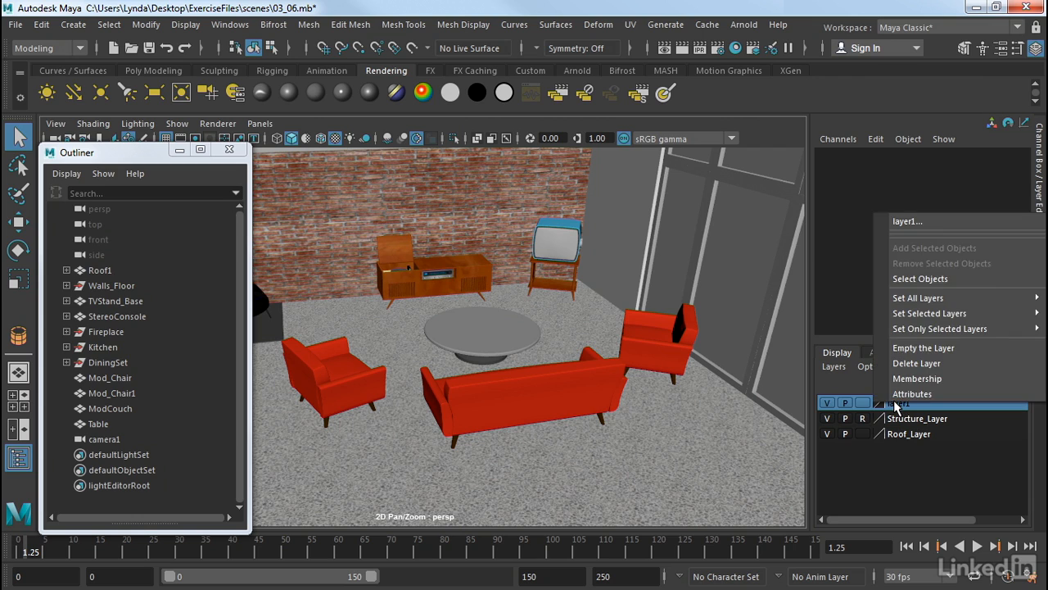
left_click(942, 282)
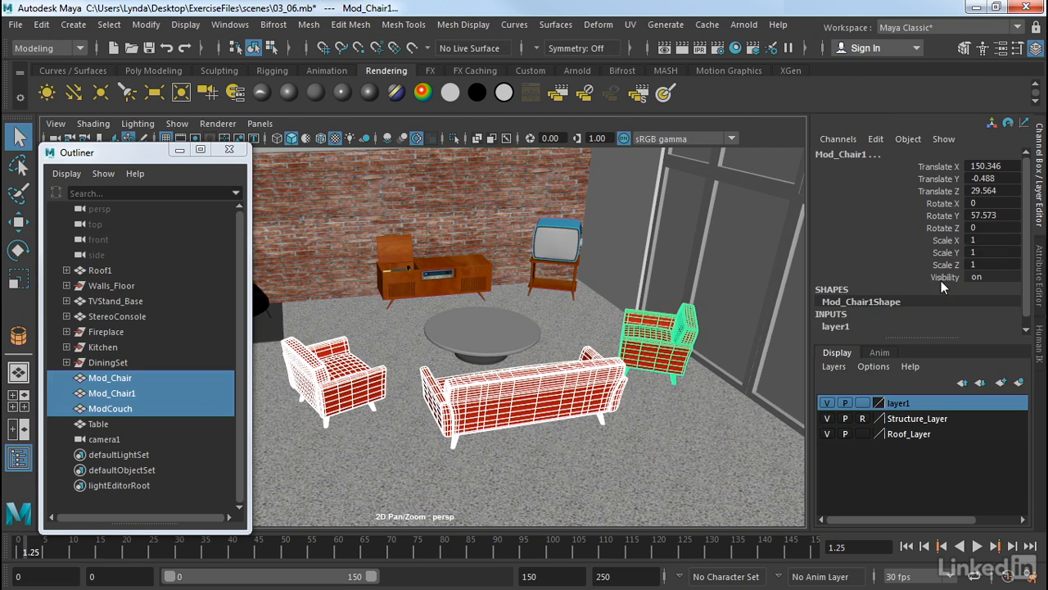
left_click(683, 465)
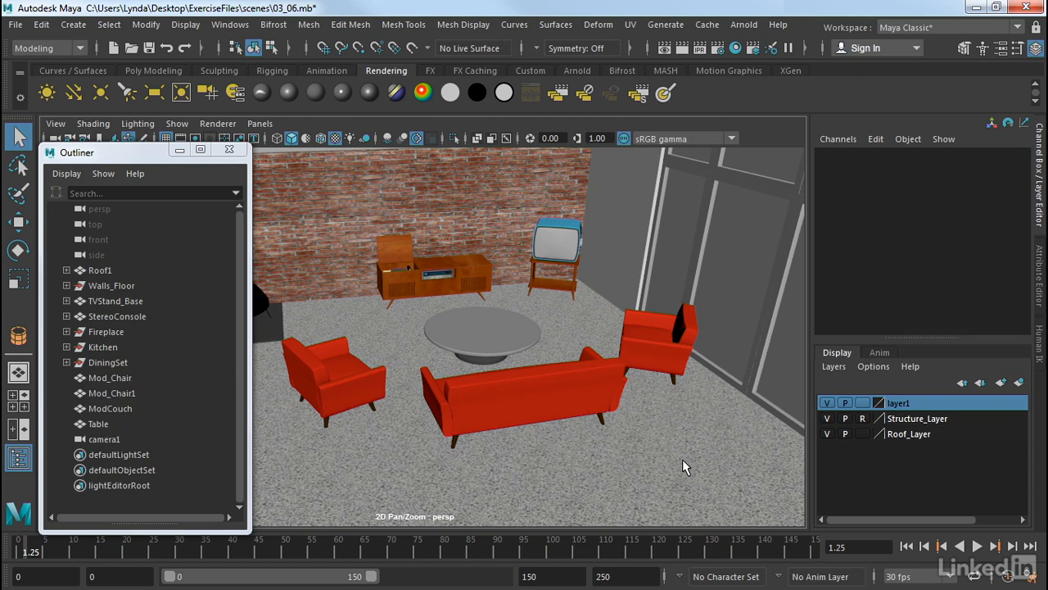
left_click(228, 151)
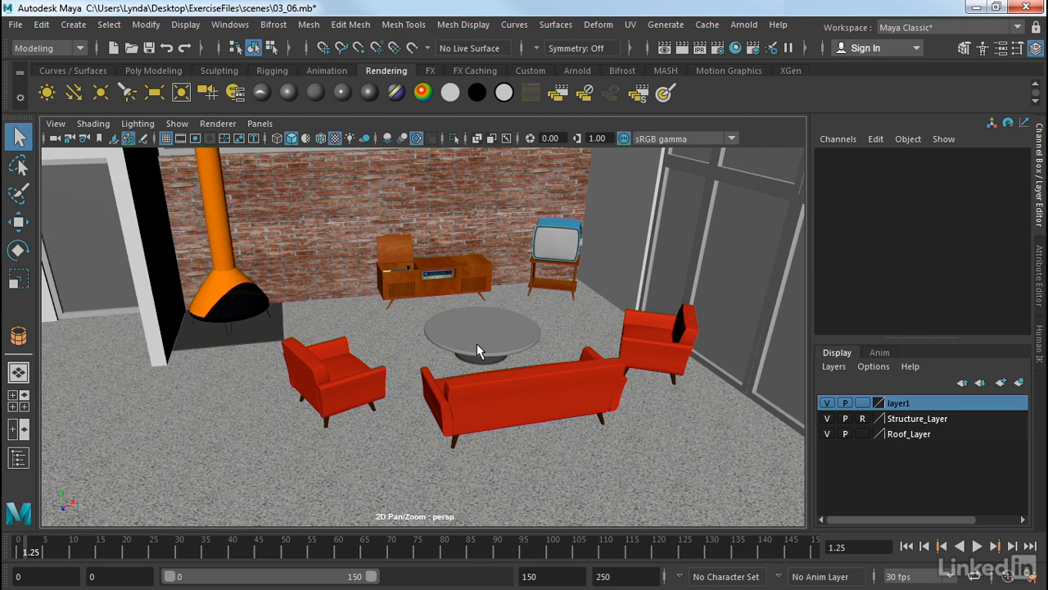